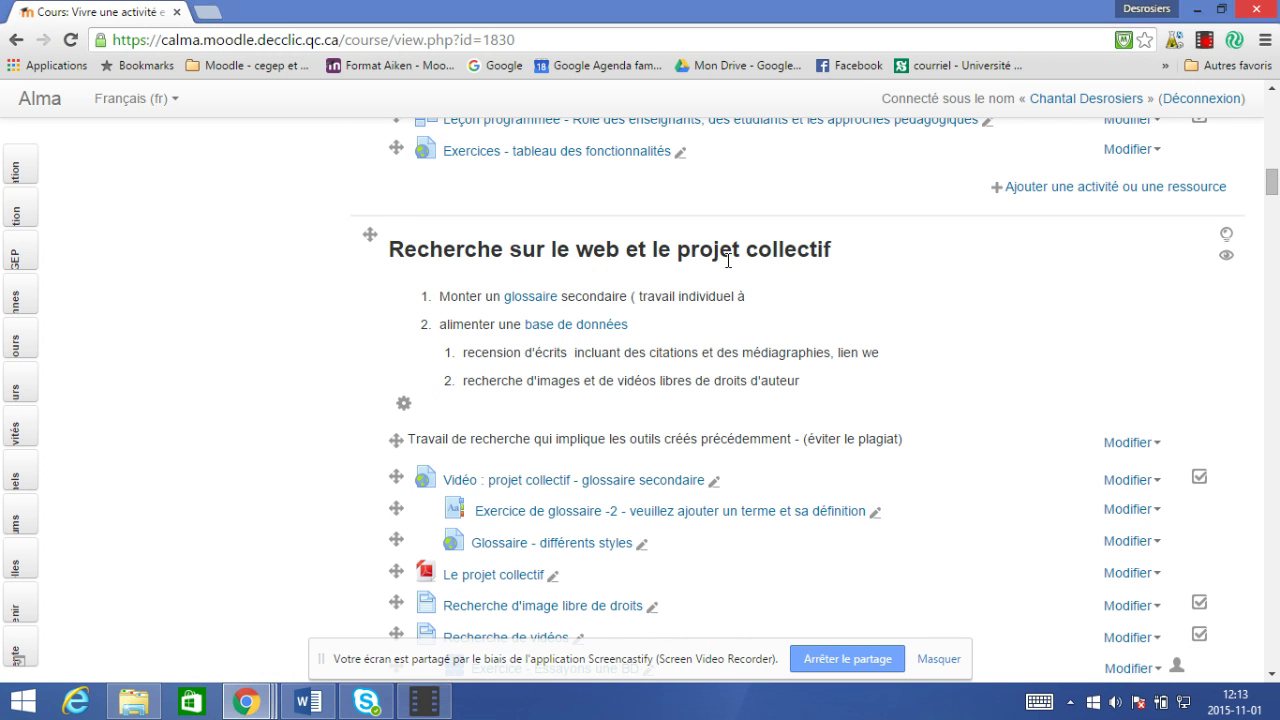
Step: Open the "Exercice - Essayons une BD" database activity in the "Recherche sur le web et le projet collectif" section
{"action": "left_click_drag", "start_coordinate": [835, 250], "coordinate": [942, 300]}
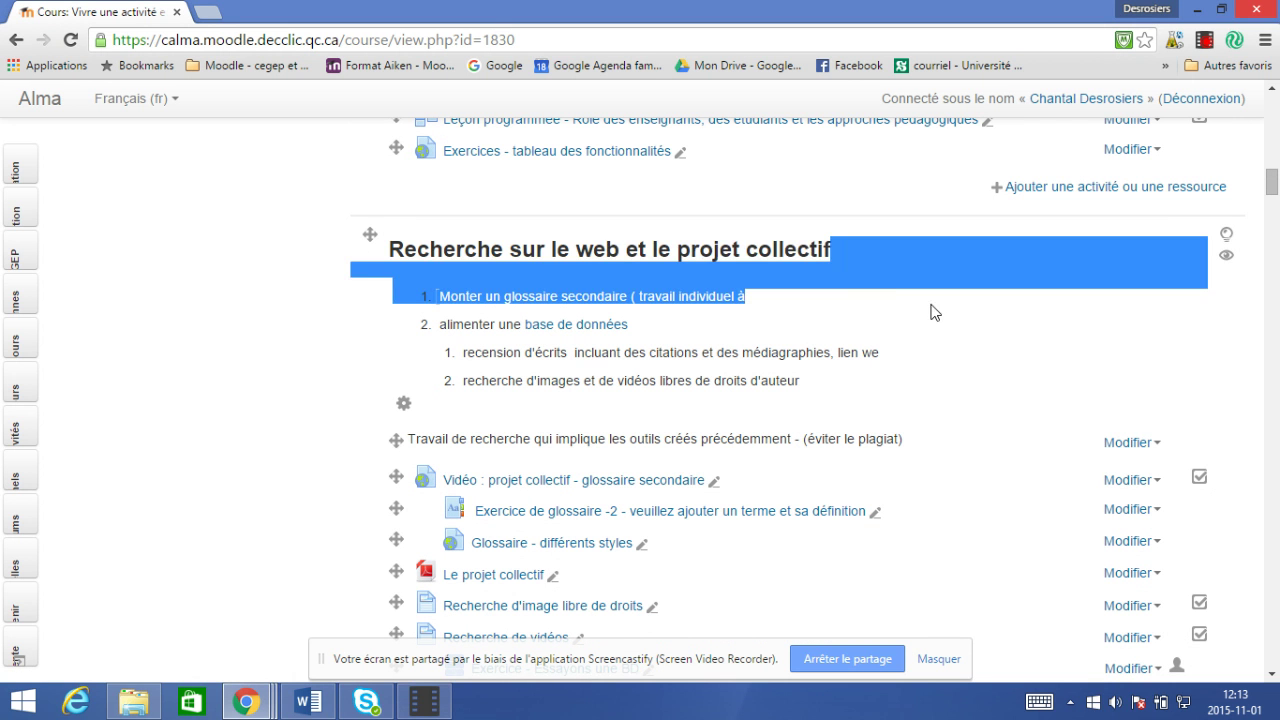
{"action": "scroll", "coordinate": [326, 350], "scroll_direction": "down", "scroll_amount": 4}
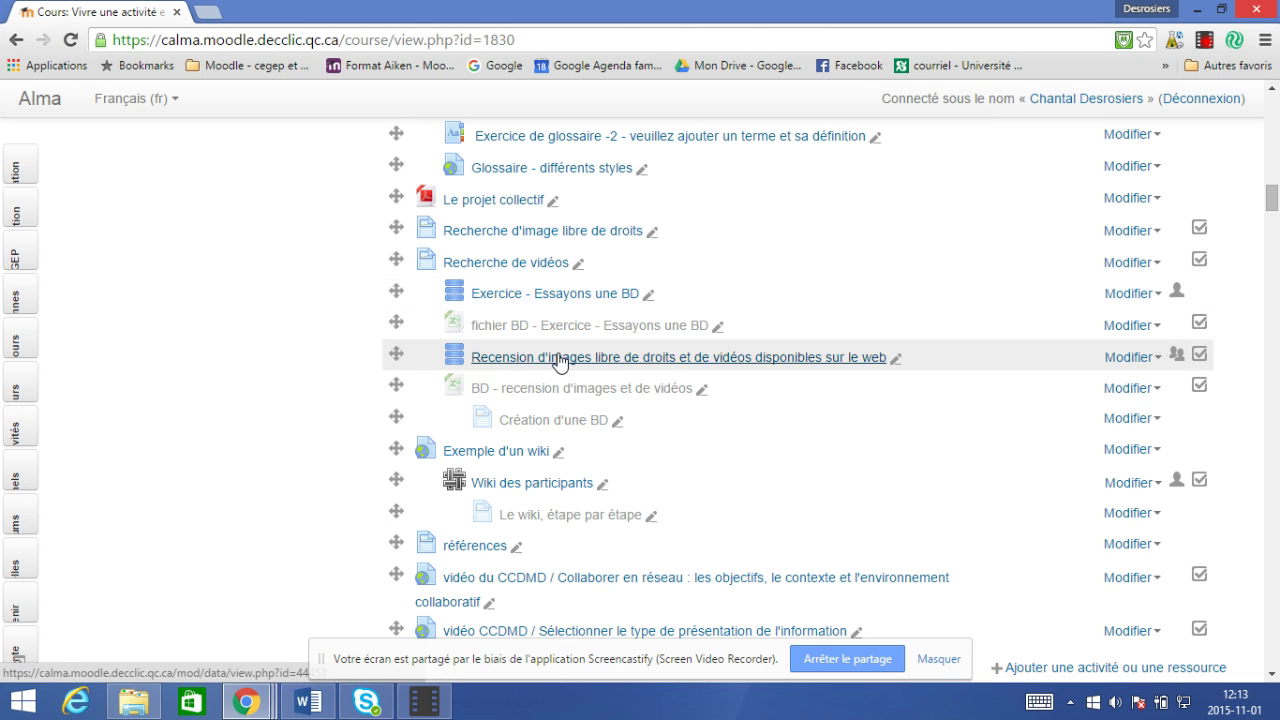
{"action": "left_click", "coordinate": [515, 300]}
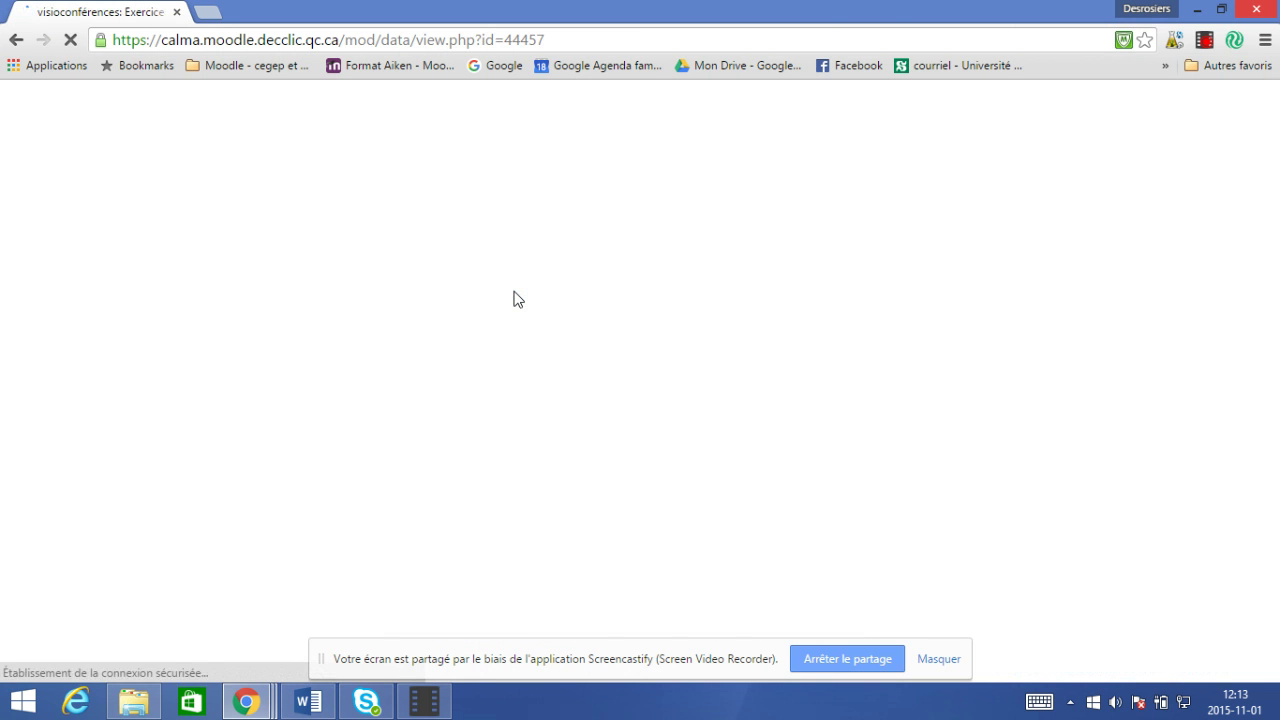
Step: Examine the existing website entry and its fields in list view and in single-entry view
{"action": "scroll", "coordinate": [565, 335], "scroll_direction": "down", "scroll_amount": 3}
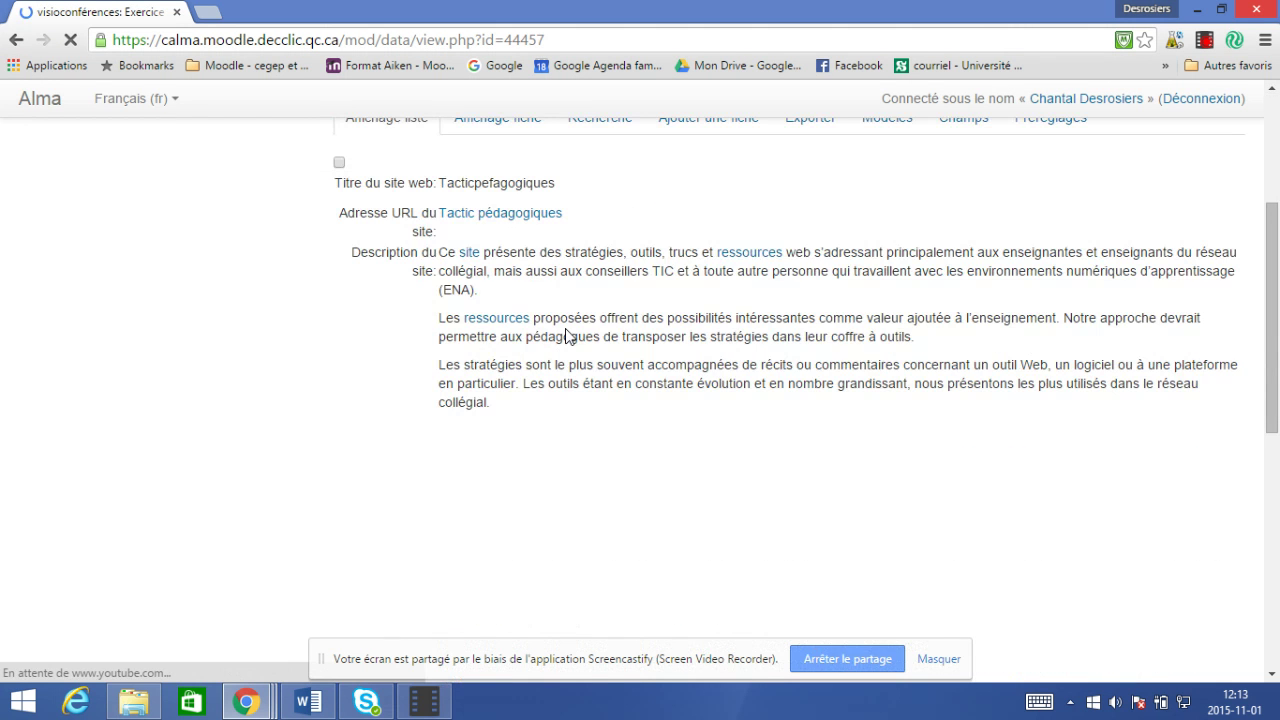
{"action": "scroll", "coordinate": [404, 228], "scroll_direction": "up", "scroll_amount": 2}
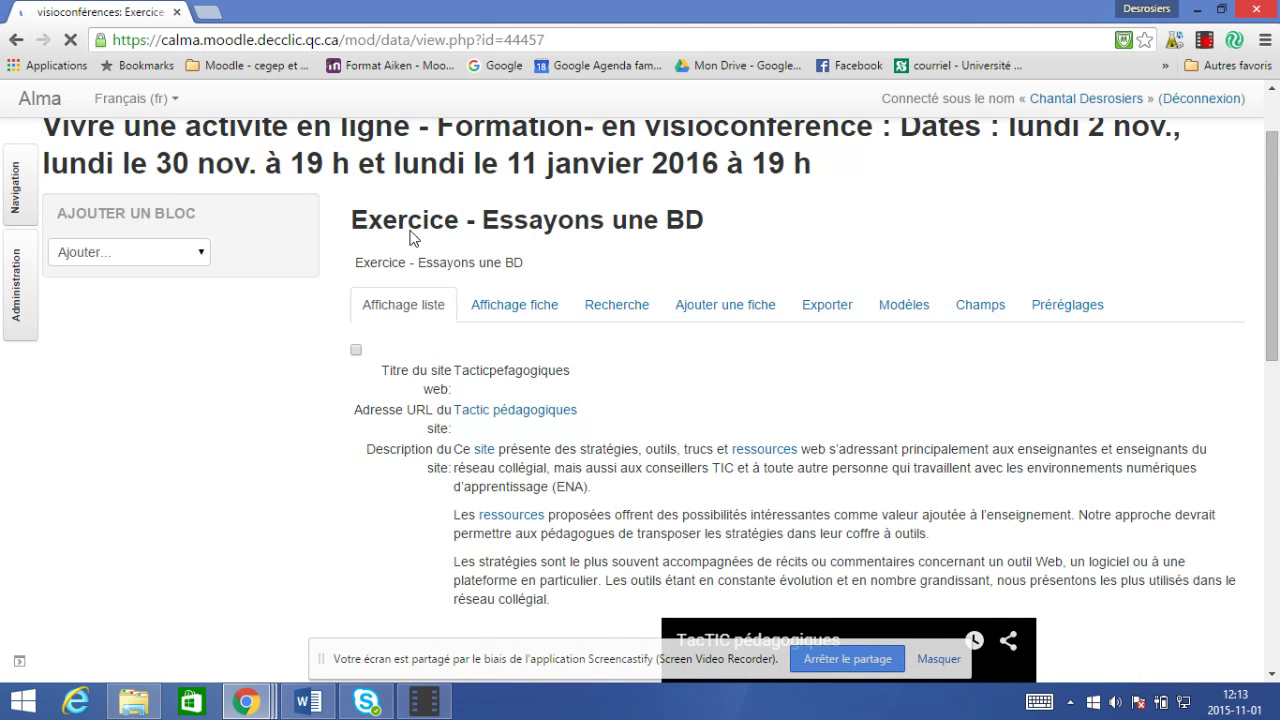
{"action": "scroll", "coordinate": [437, 356], "scroll_direction": "down", "scroll_amount": 2}
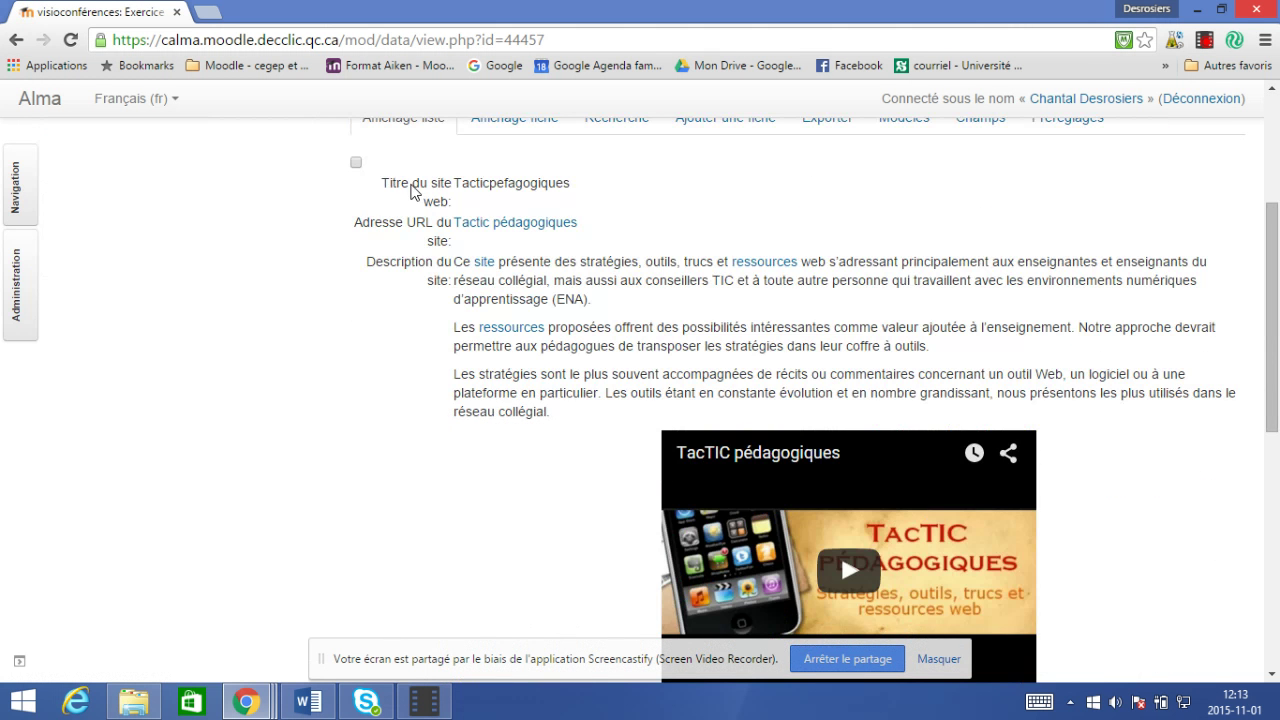
{"action": "scroll", "coordinate": [414, 191], "scroll_direction": "up", "scroll_amount": 2}
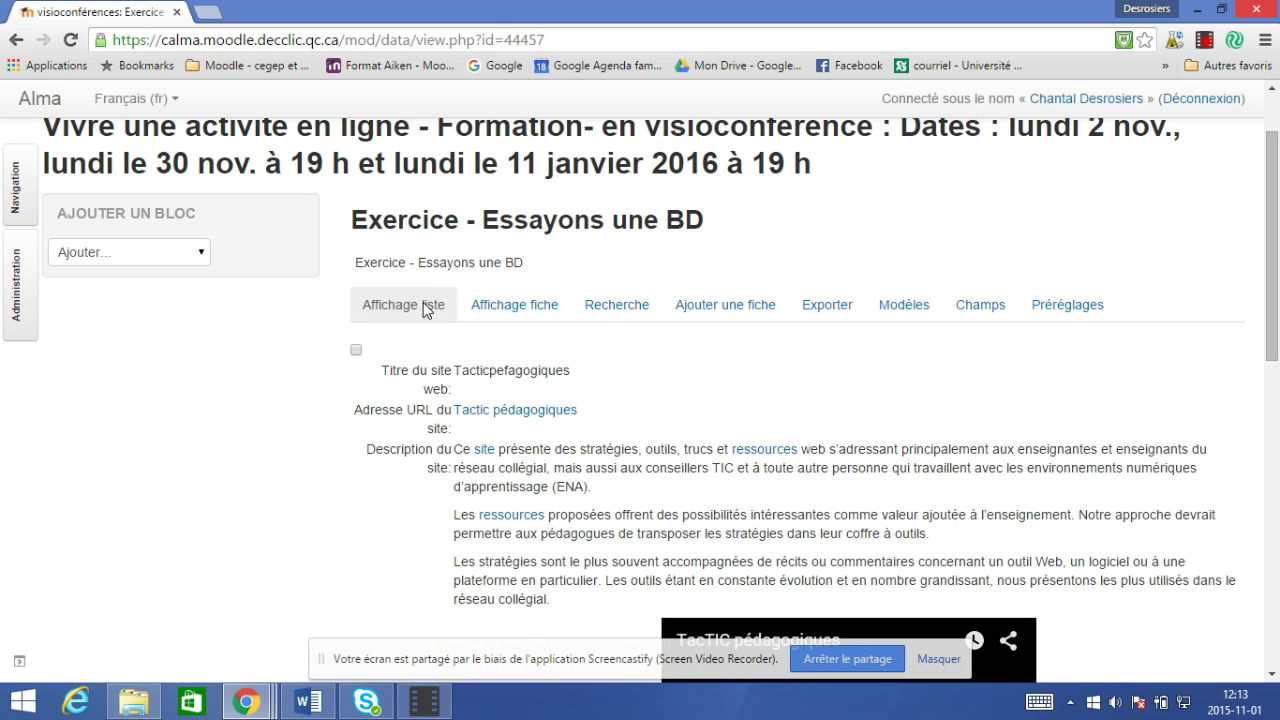
{"action": "left_click", "coordinate": [527, 315]}
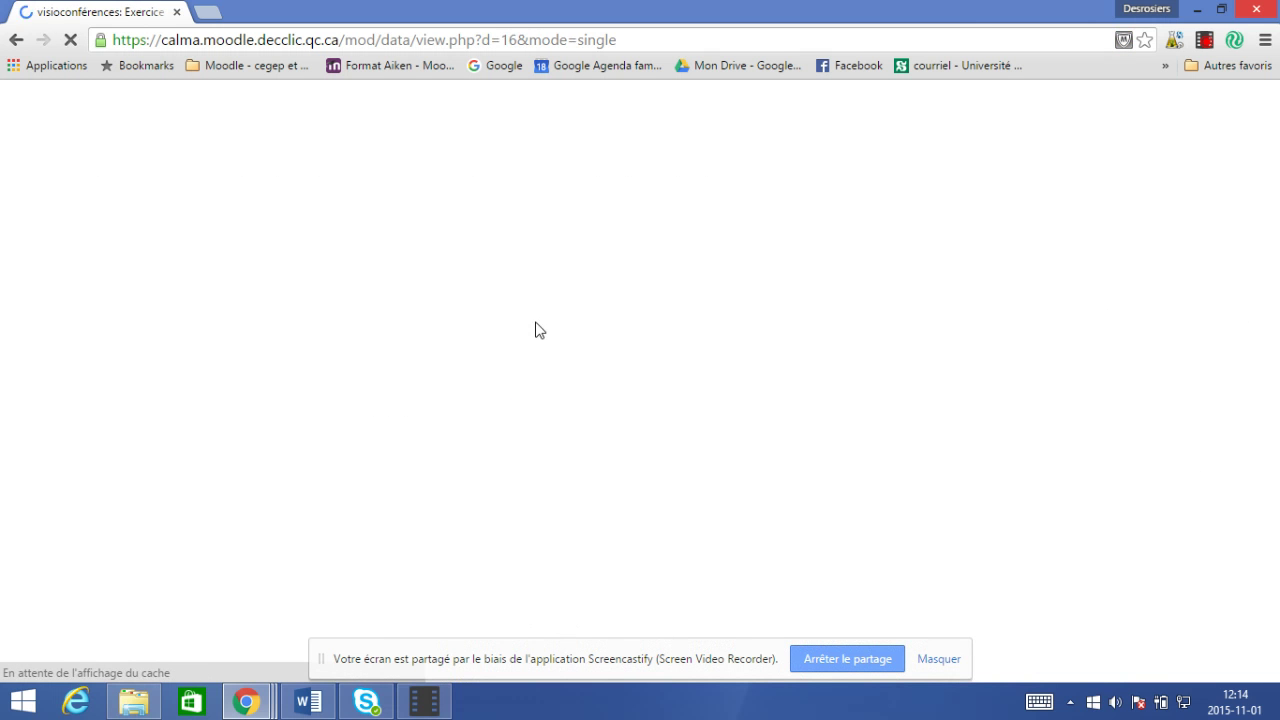
{"action": "scroll", "coordinate": [600, 480], "scroll_direction": "down", "scroll_amount": 3}
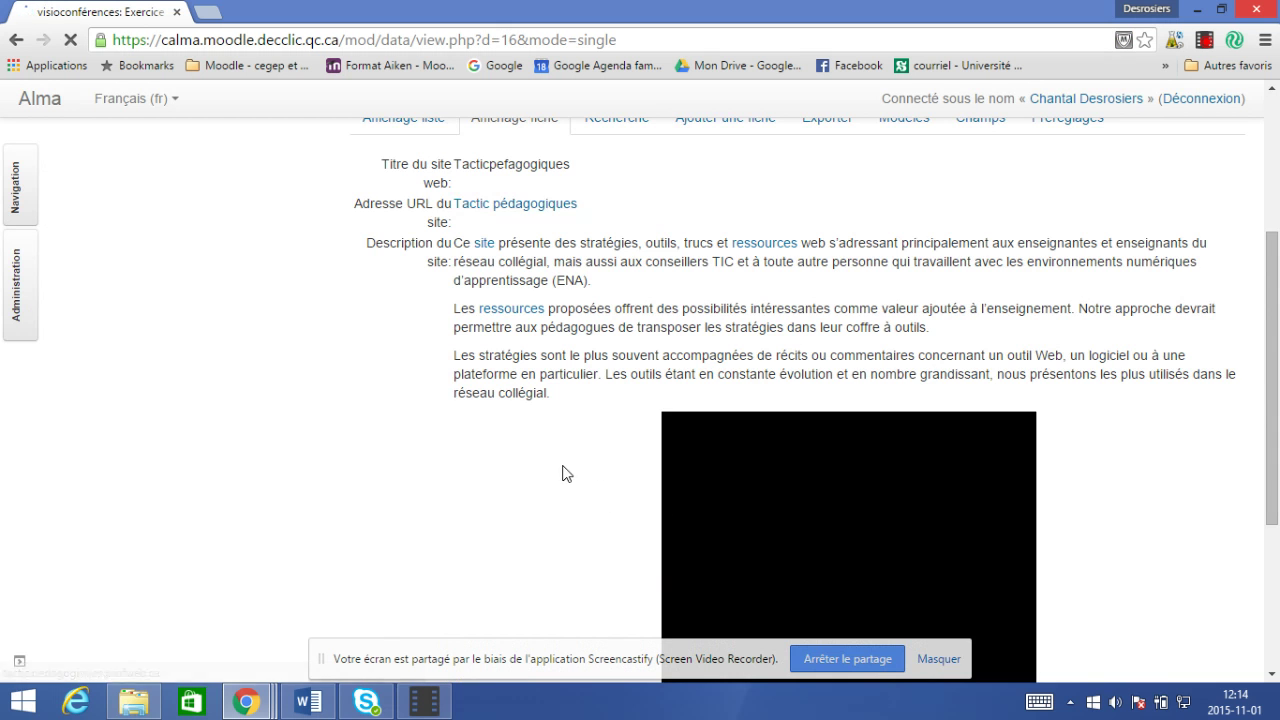
{"action": "scroll", "coordinate": [563, 471], "scroll_direction": "down", "scroll_amount": 3}
{"action": "scroll", "coordinate": [563, 472], "scroll_direction": "down", "scroll_amount": 2}
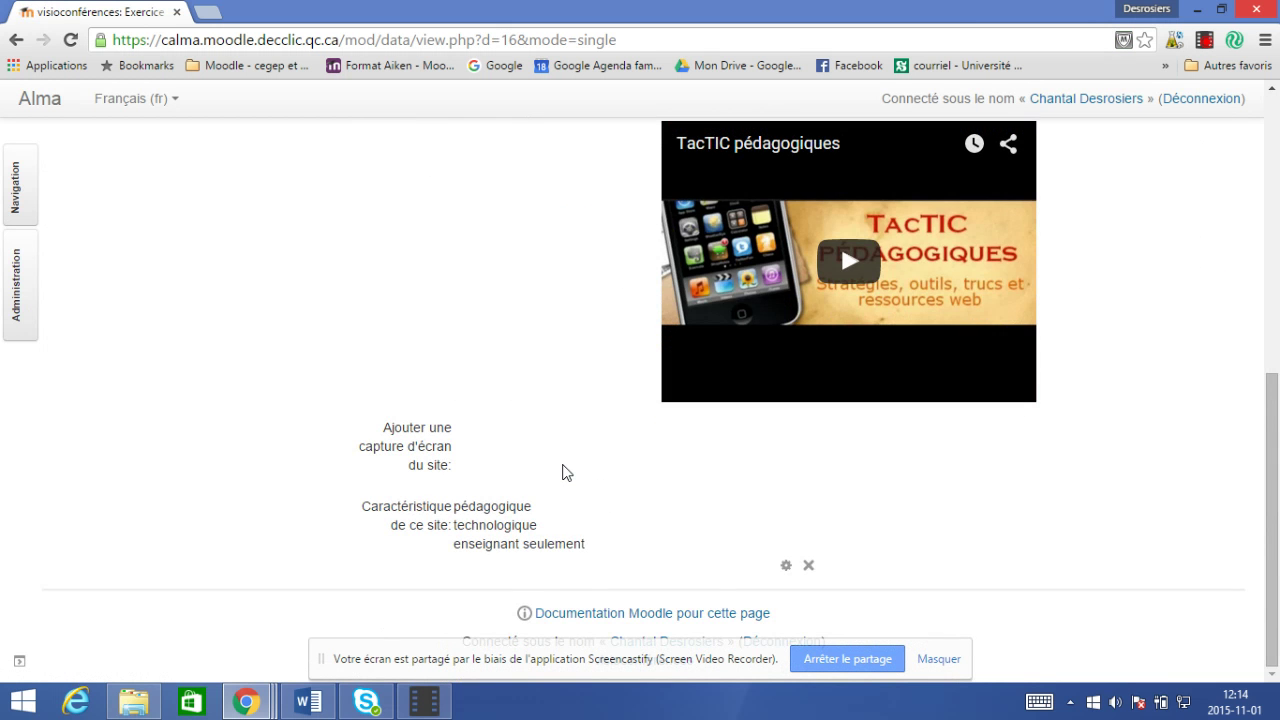
{"action": "scroll", "coordinate": [563, 472], "scroll_direction": "up", "scroll_amount": 10}
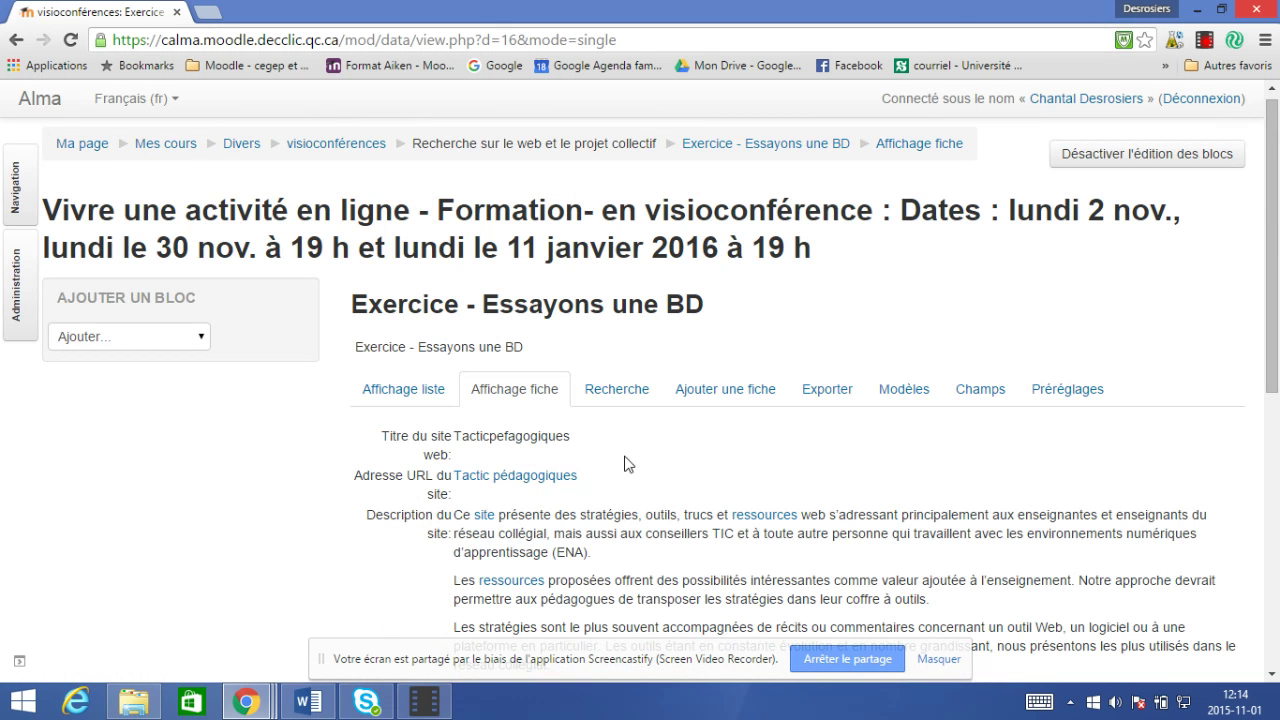
Step: Search the database entries by website title for "Tactic" and review the matching entry
{"action": "left_click", "coordinate": [615, 389]}
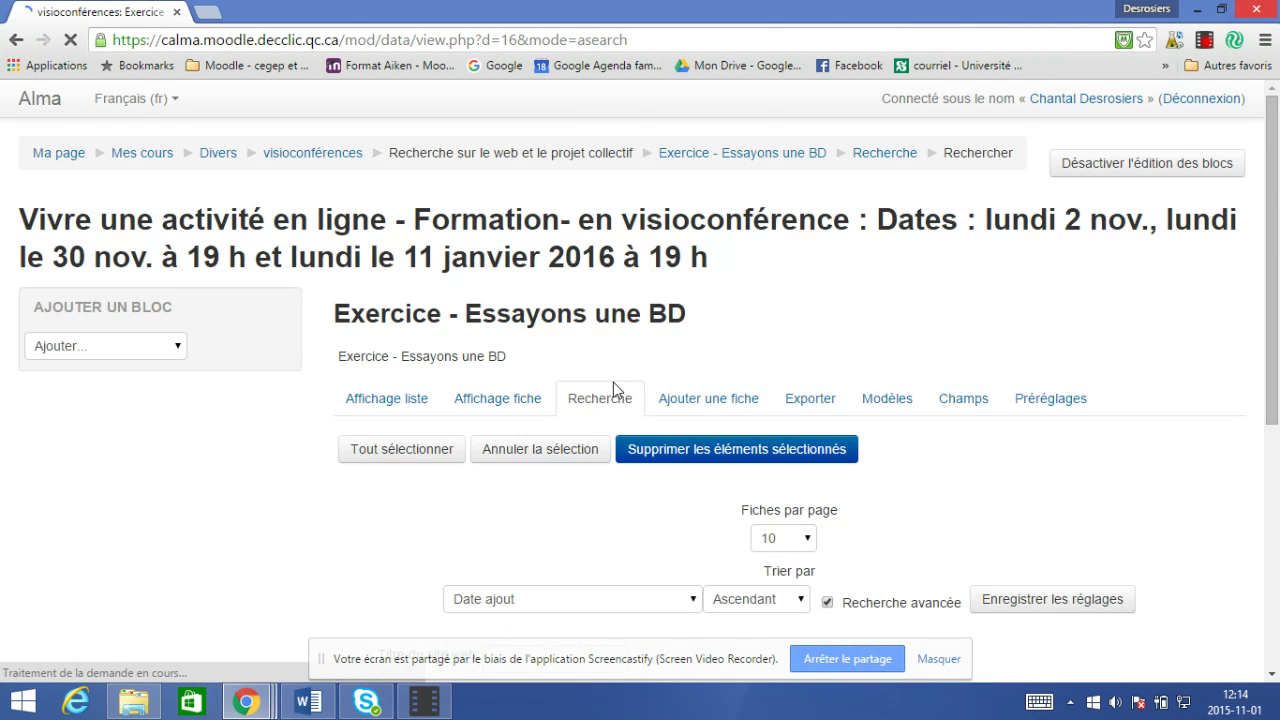
{"action": "scroll", "coordinate": [644, 470], "scroll_direction": "down", "scroll_amount": 3}
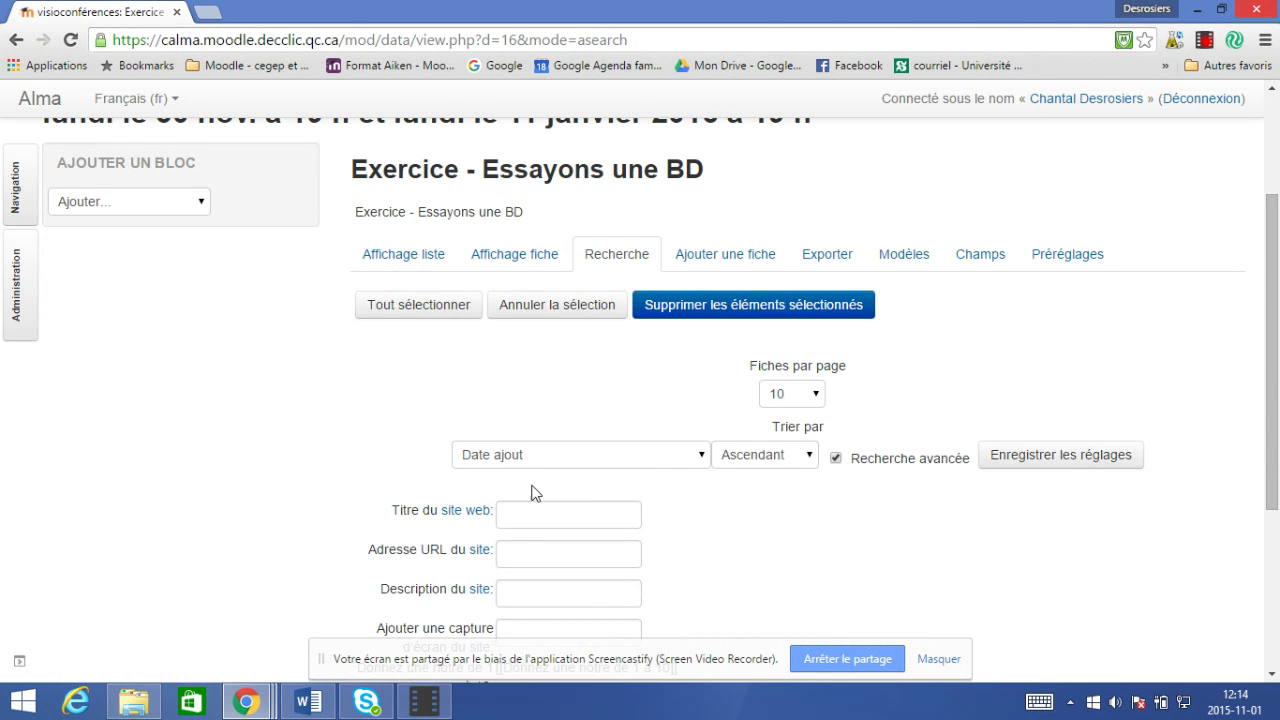
{"action": "scroll", "coordinate": [563, 497], "scroll_direction": "down", "scroll_amount": 2}
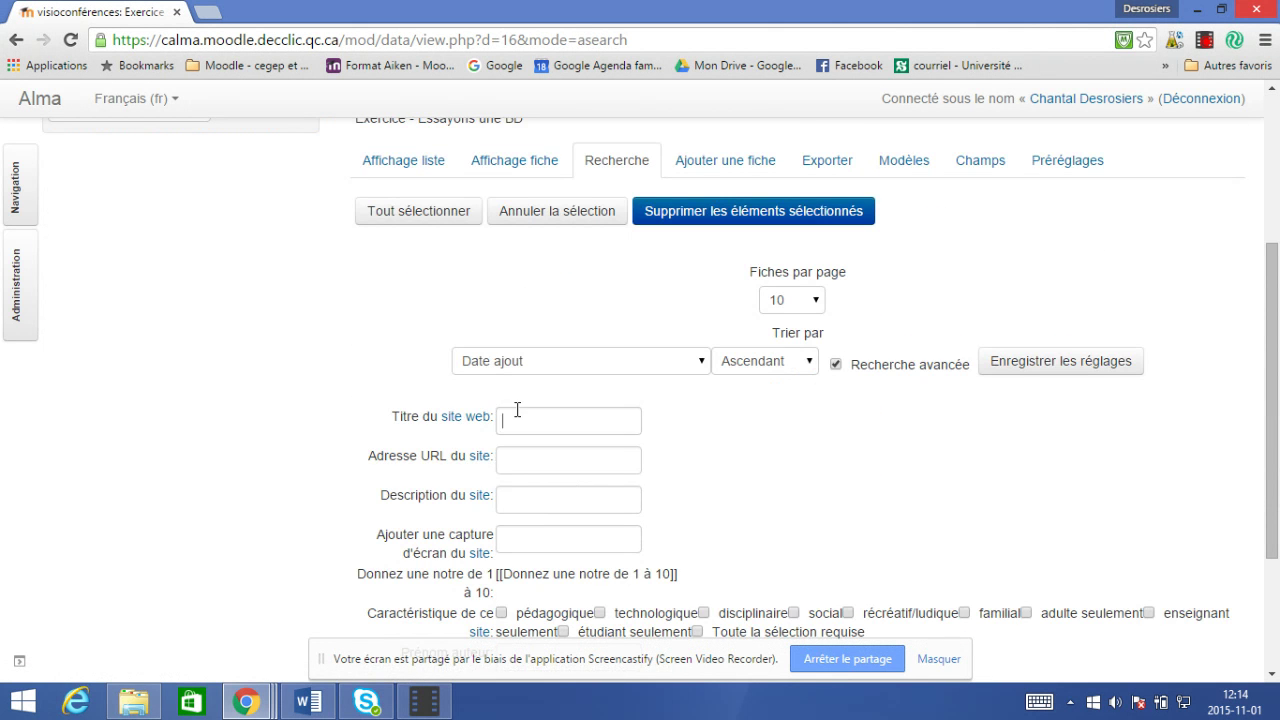
{"action": "left_click", "coordinate": [517, 410]}
{"action": "key", "text": "Return"}
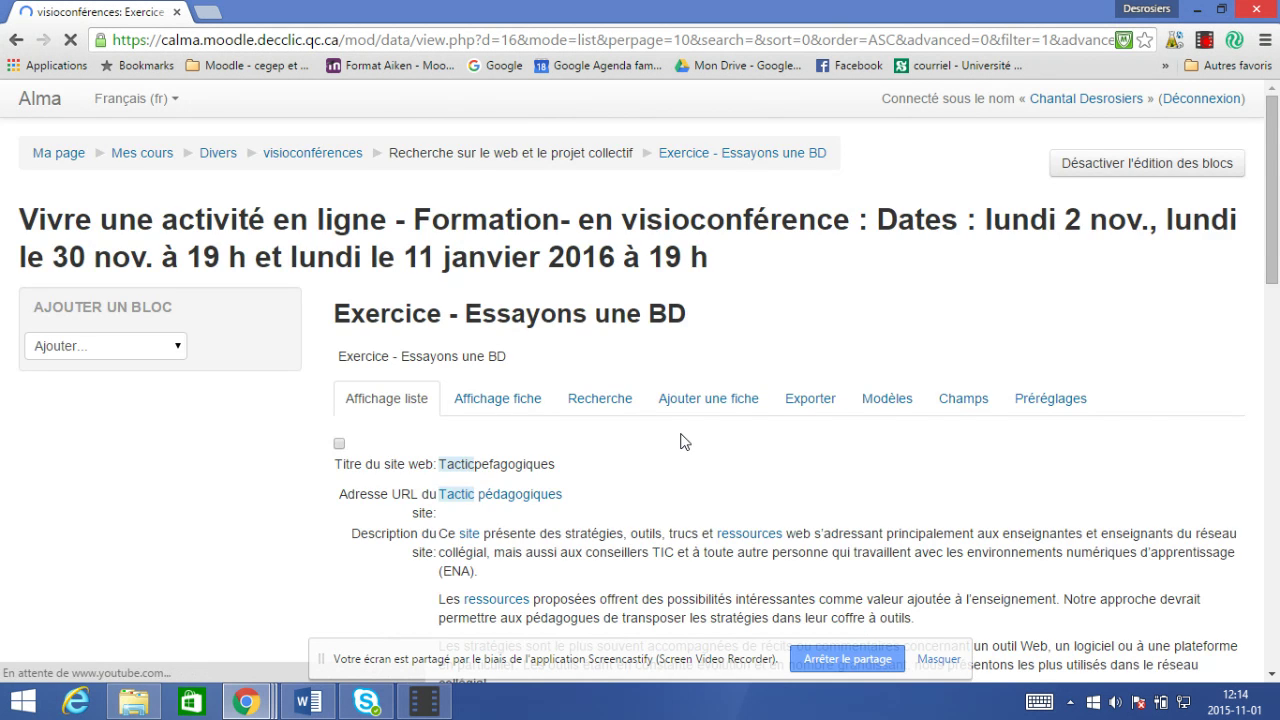
{"action": "scroll", "coordinate": [684, 441], "scroll_direction": "down", "scroll_amount": 2}
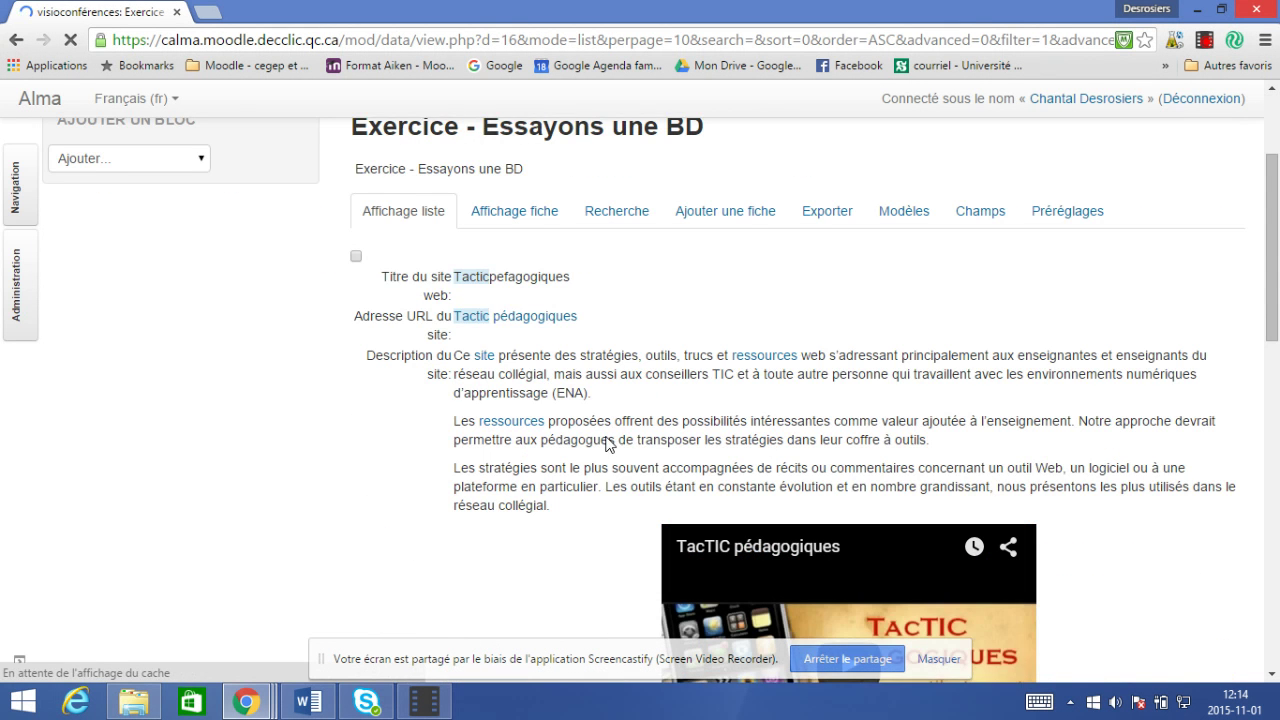
{"action": "scroll", "coordinate": [530, 392], "scroll_direction": "down", "scroll_amount": 5}
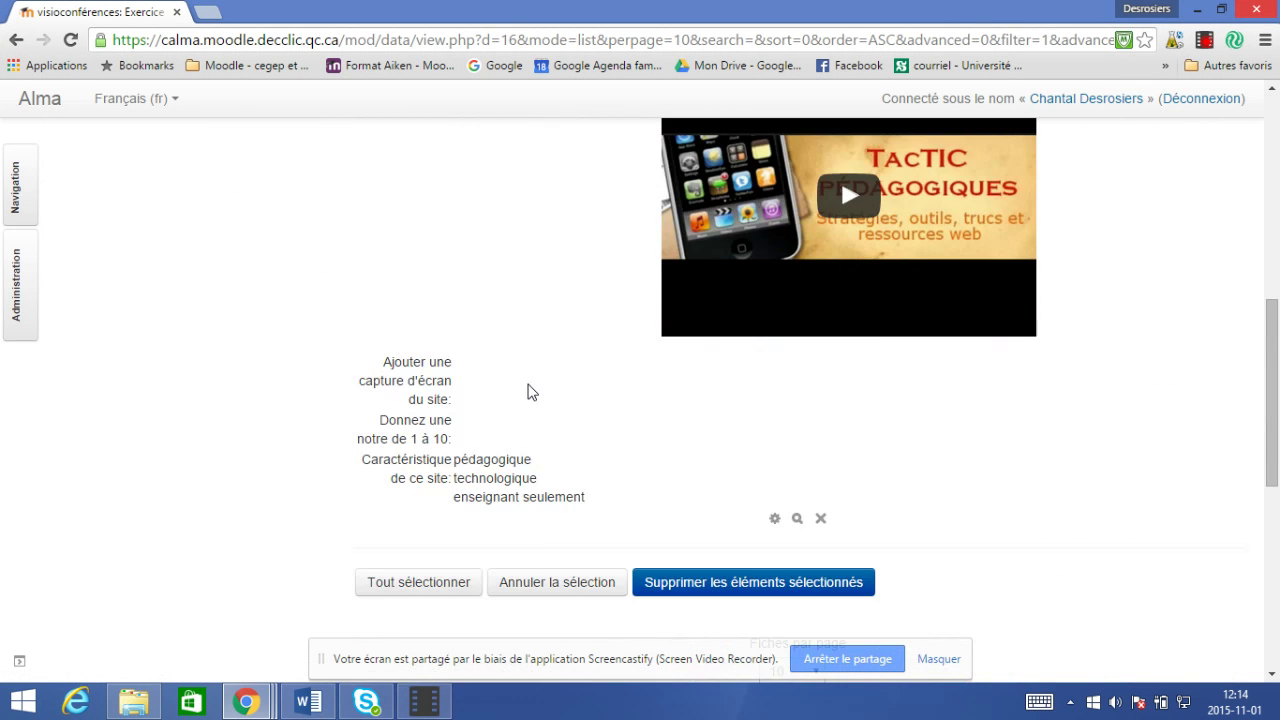
{"action": "scroll", "coordinate": [528, 392], "scroll_direction": "up", "scroll_amount": 5}
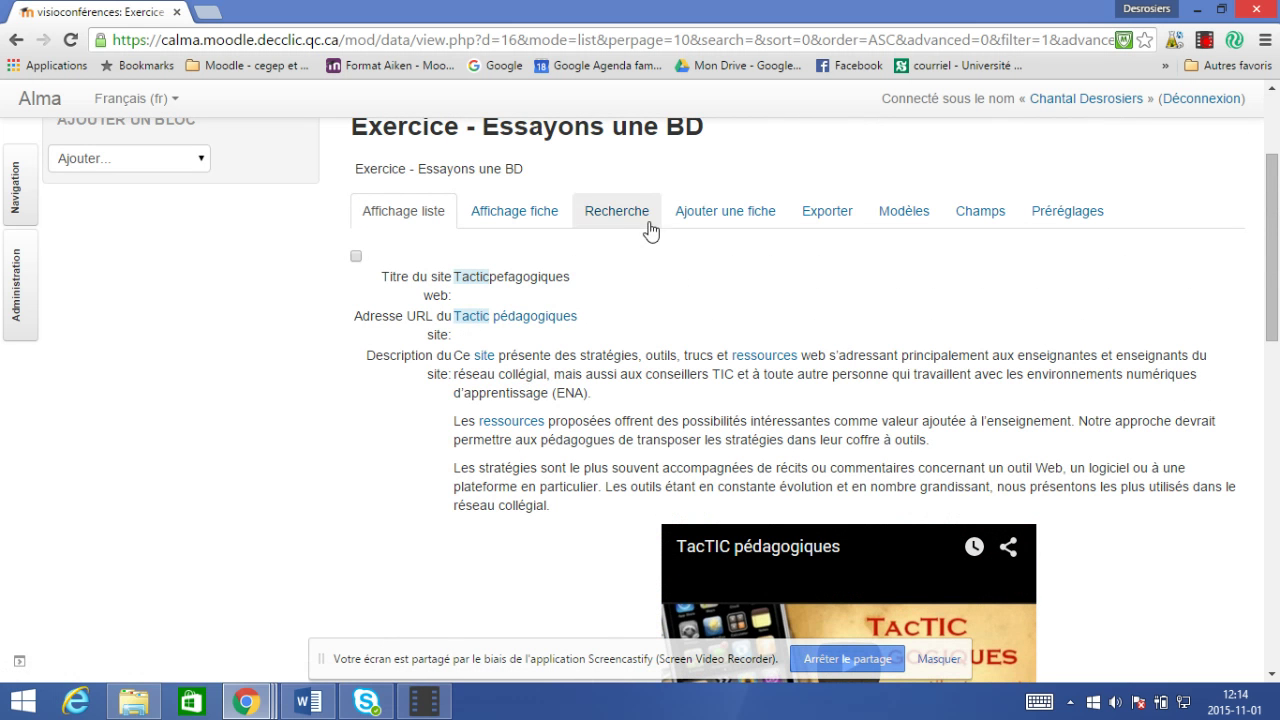
Step: Start a new database entry and enter CCDMD as the website title
{"action": "left_click", "coordinate": [726, 214]}
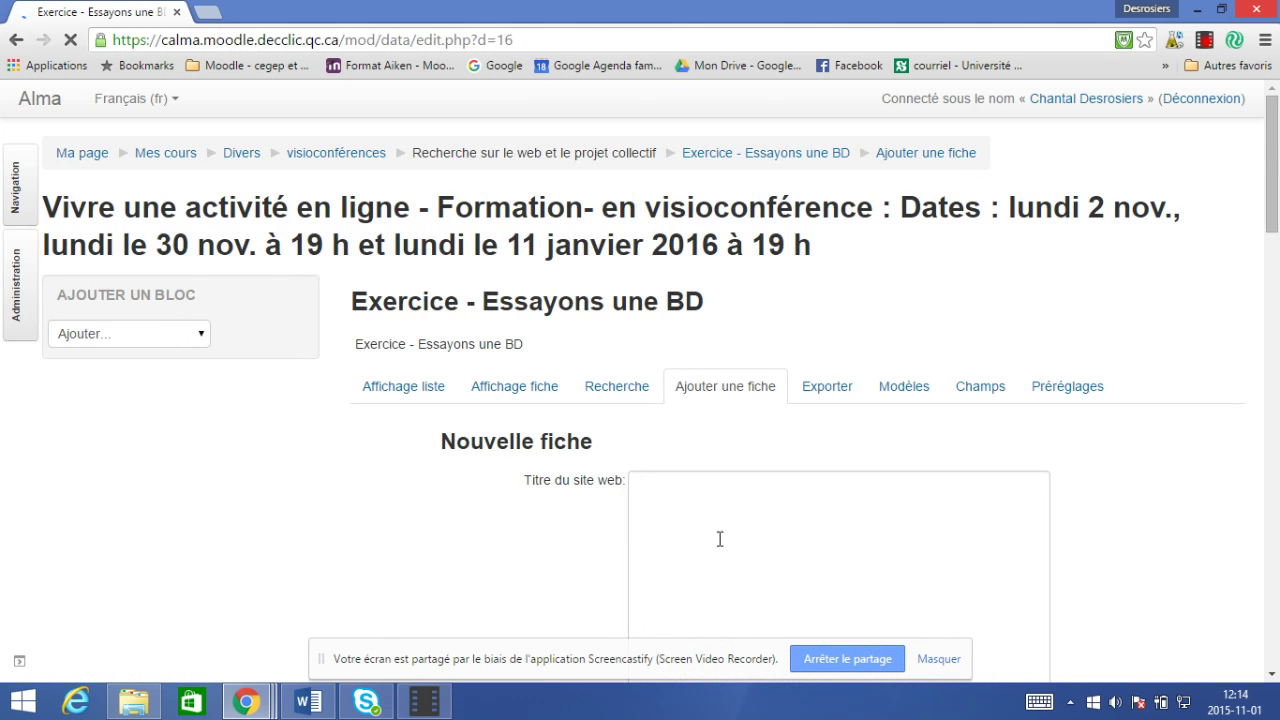
{"action": "scroll", "coordinate": [719, 539], "scroll_direction": "down", "scroll_amount": 2}
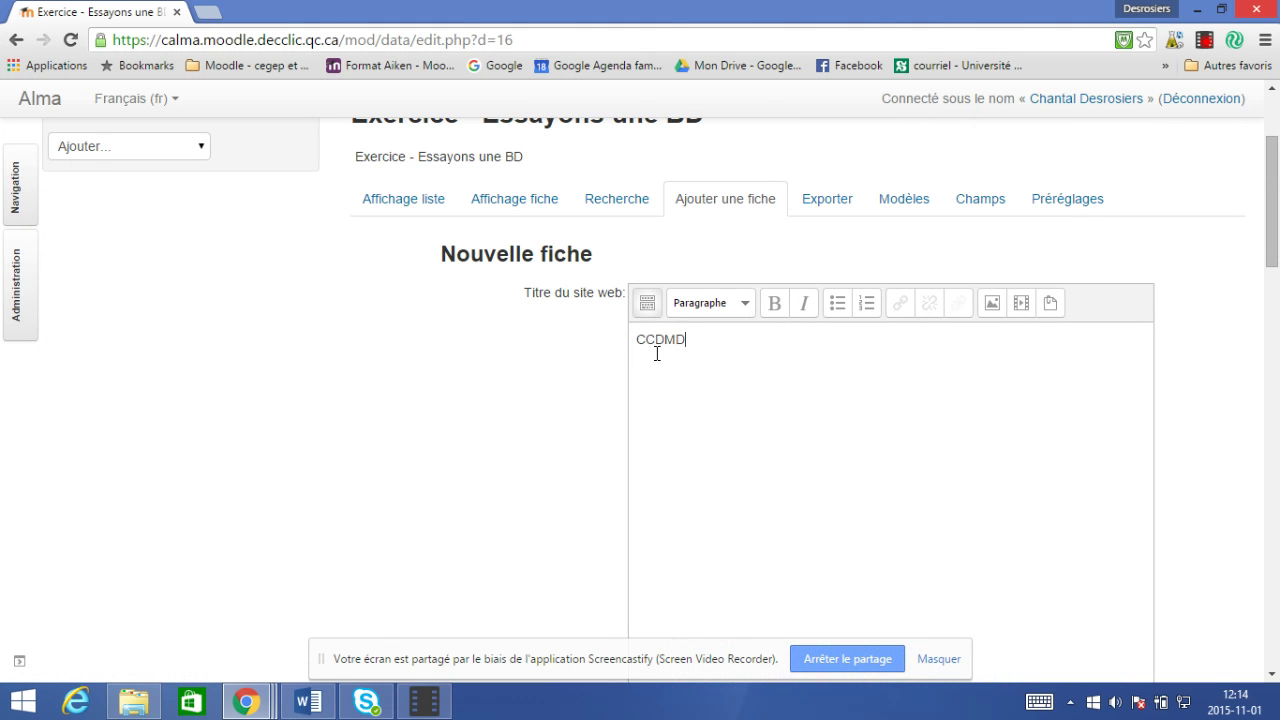
{"action": "scroll", "coordinate": [657, 353], "scroll_direction": "down", "scroll_amount": 7}
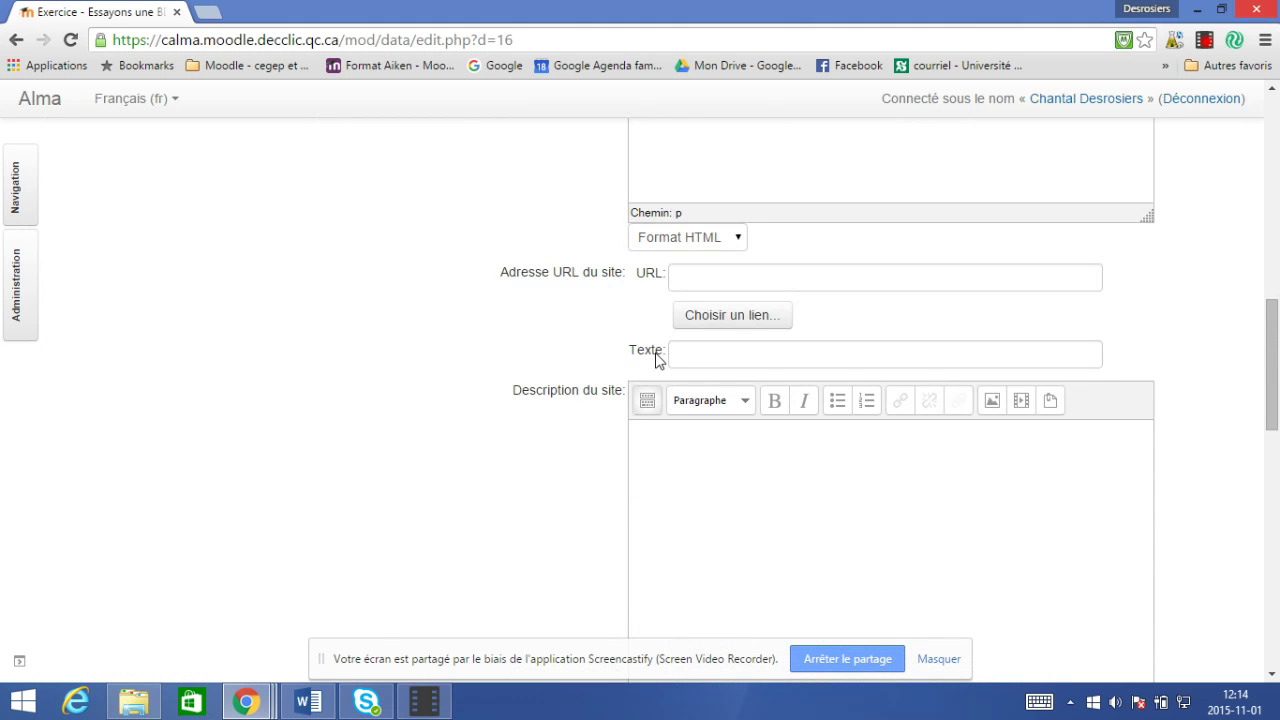
{"action": "left_click", "coordinate": [732, 281]}
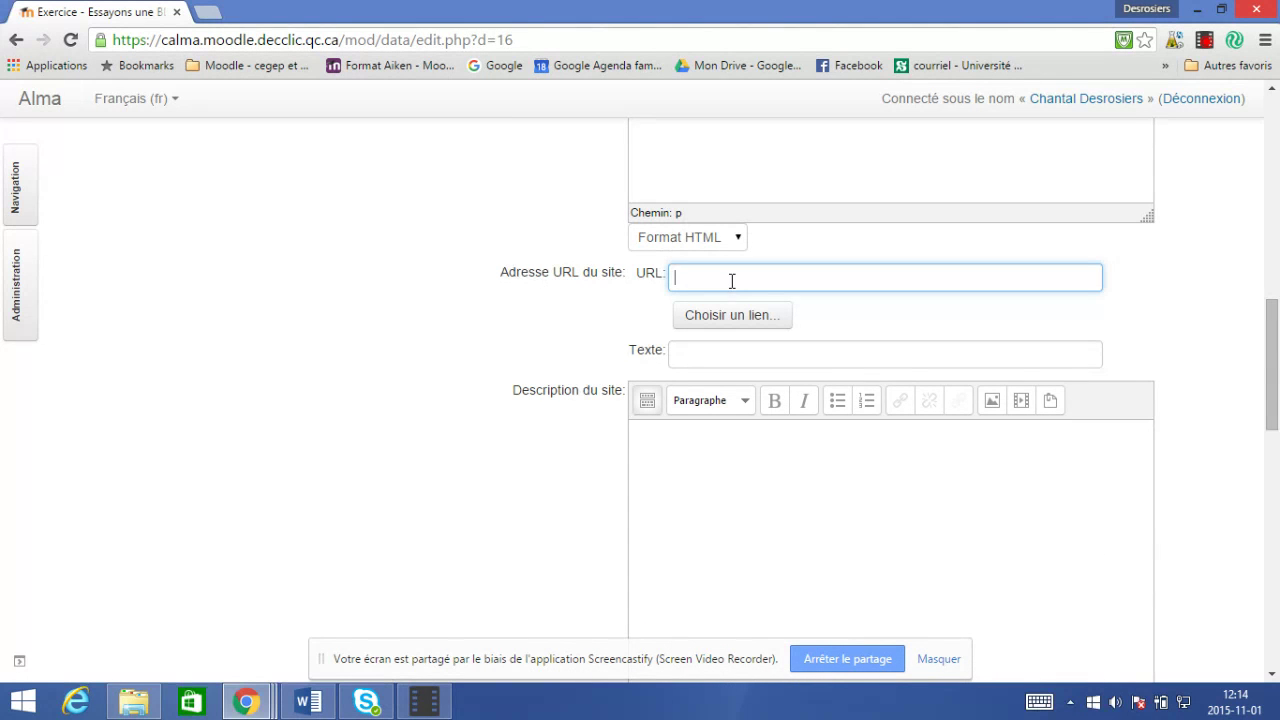
{"action": "left_click", "coordinate": [208, 12]}
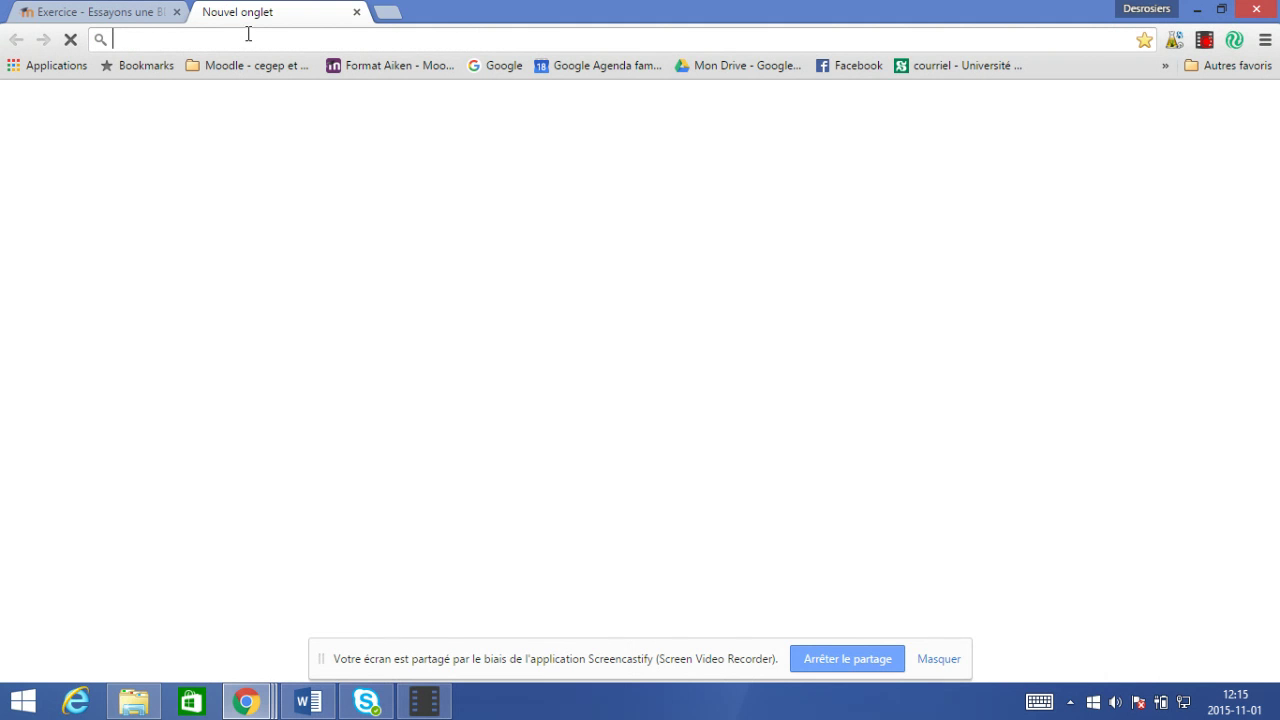
{"action": "type", "text": "ccdmd"}
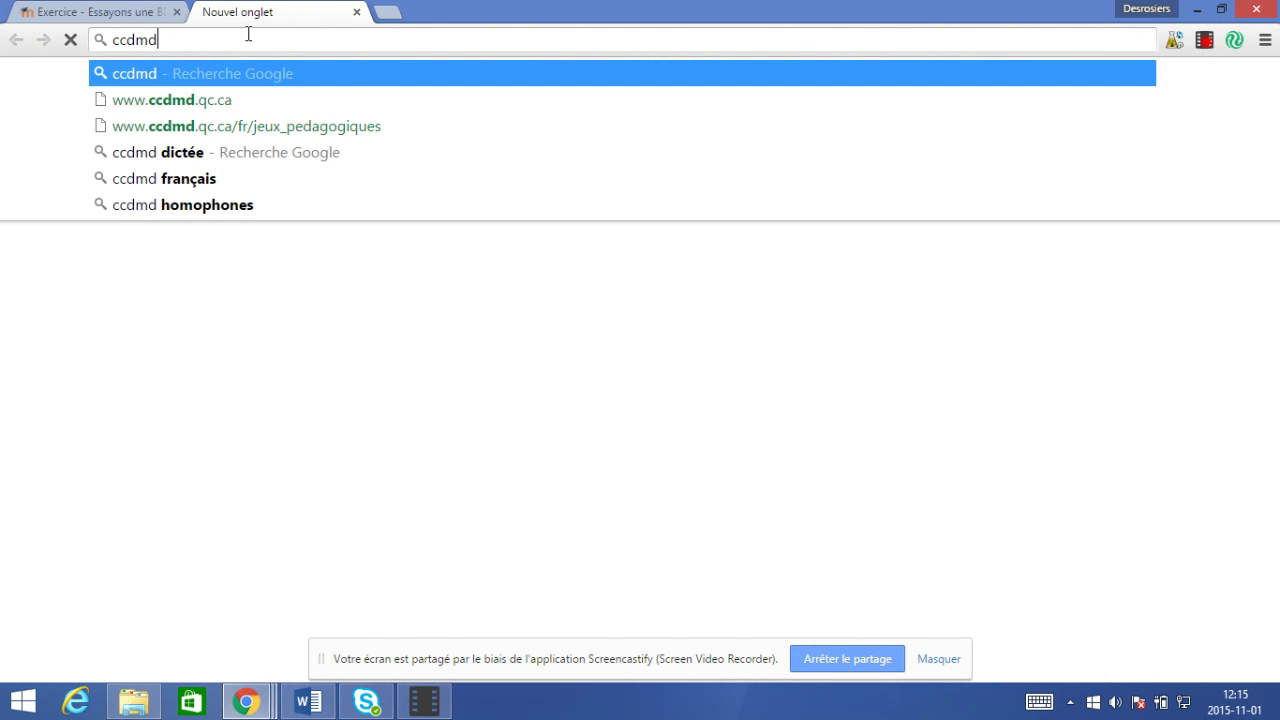
{"action": "key", "text": "Return"}
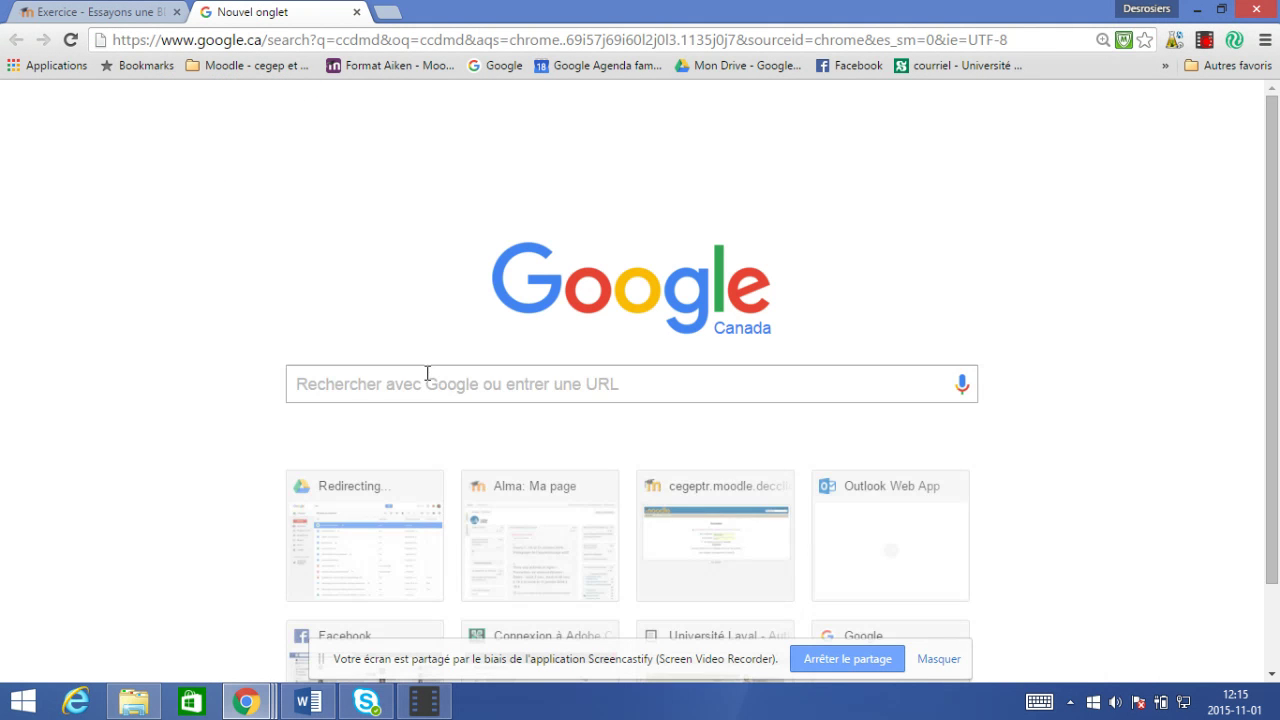
{"action": "left_click", "coordinate": [393, 386]}
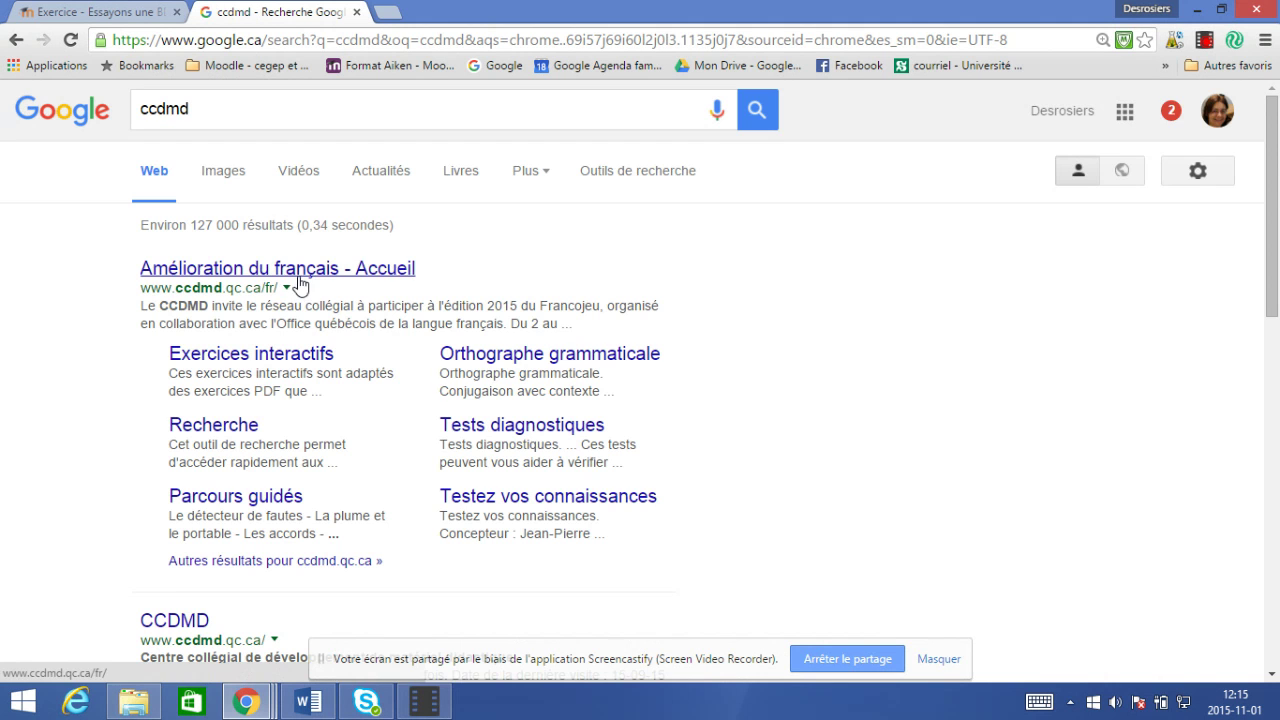
{"action": "scroll", "coordinate": [534, 360], "scroll_direction": "down", "scroll_amount": 2}
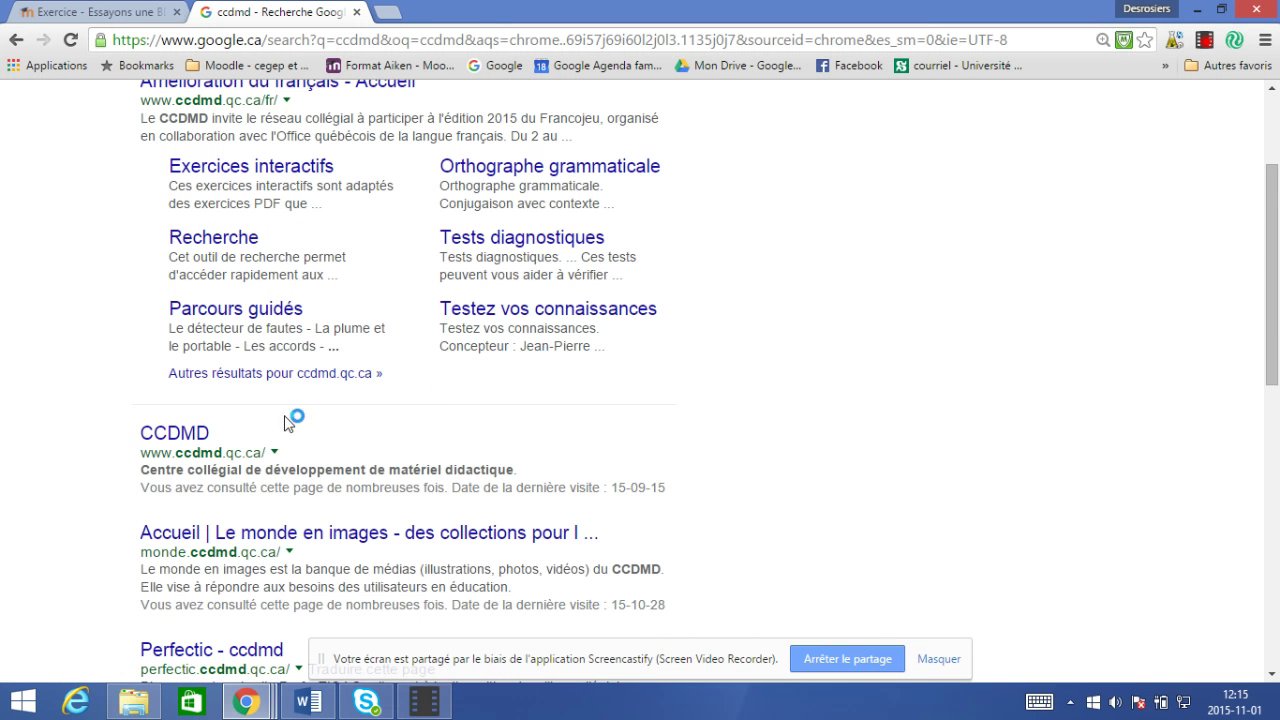
{"action": "left_click", "coordinate": [183, 438]}
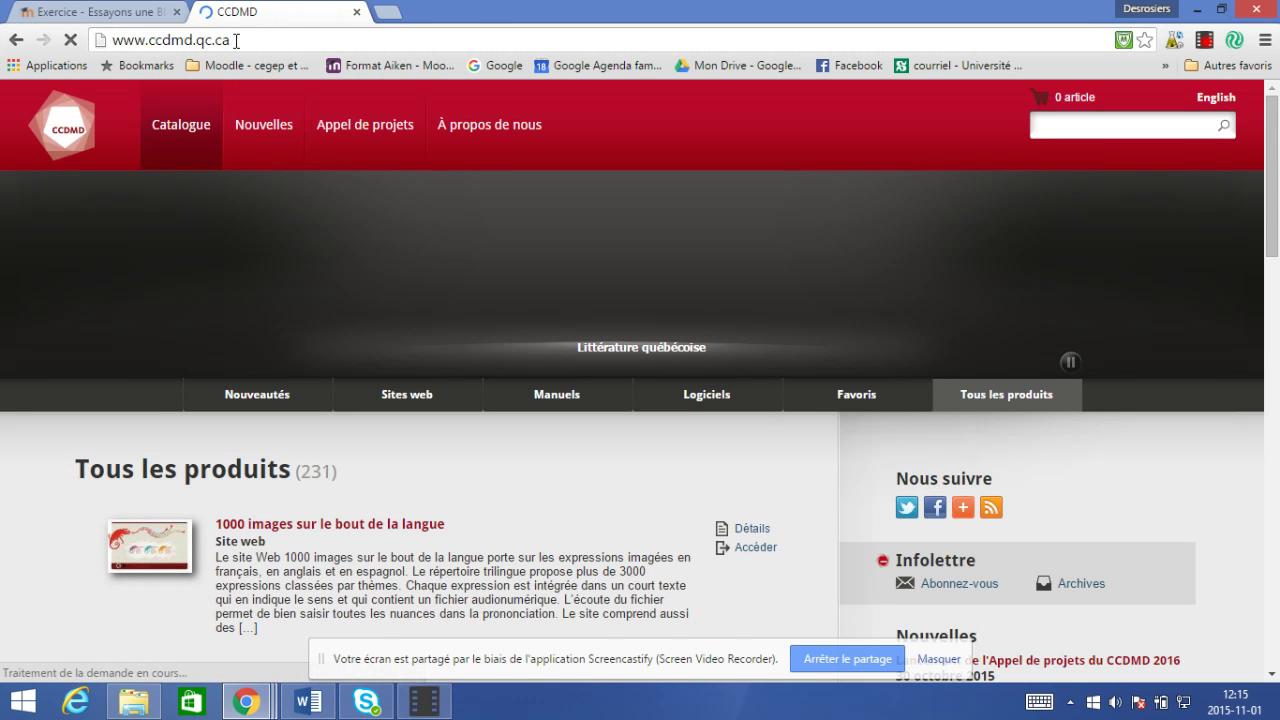
{"action": "left_click", "coordinate": [230, 40]}
{"action": "key", "text": "ctrl+c"}
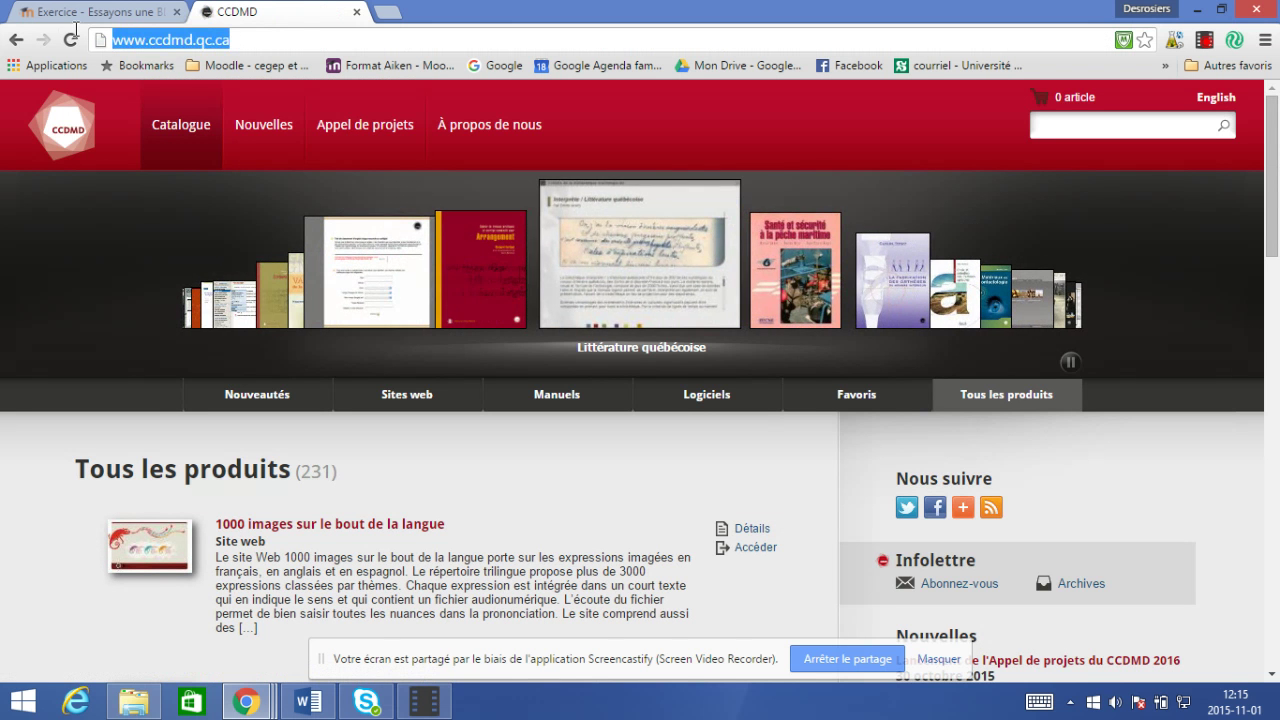
{"action": "left_click", "coordinate": [92, 11]}
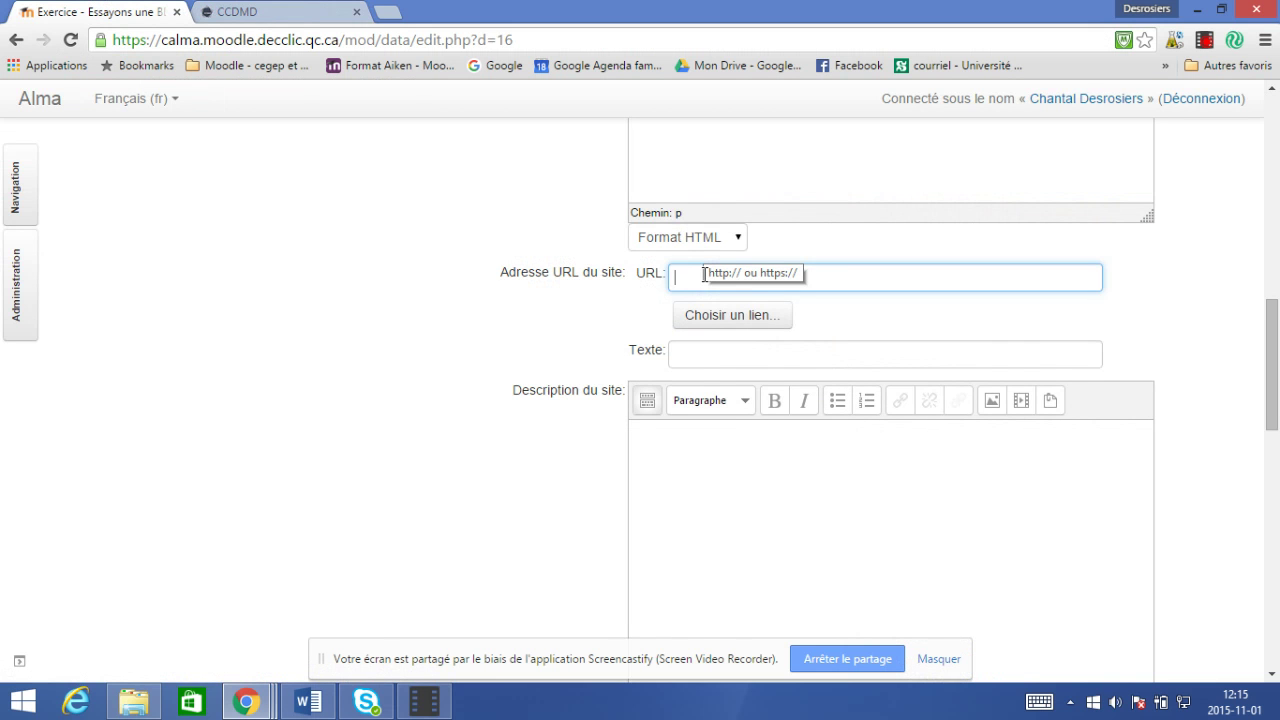
{"action": "key", "text": "ctrl+v"}
{"action": "left_click", "coordinate": [745, 353]}
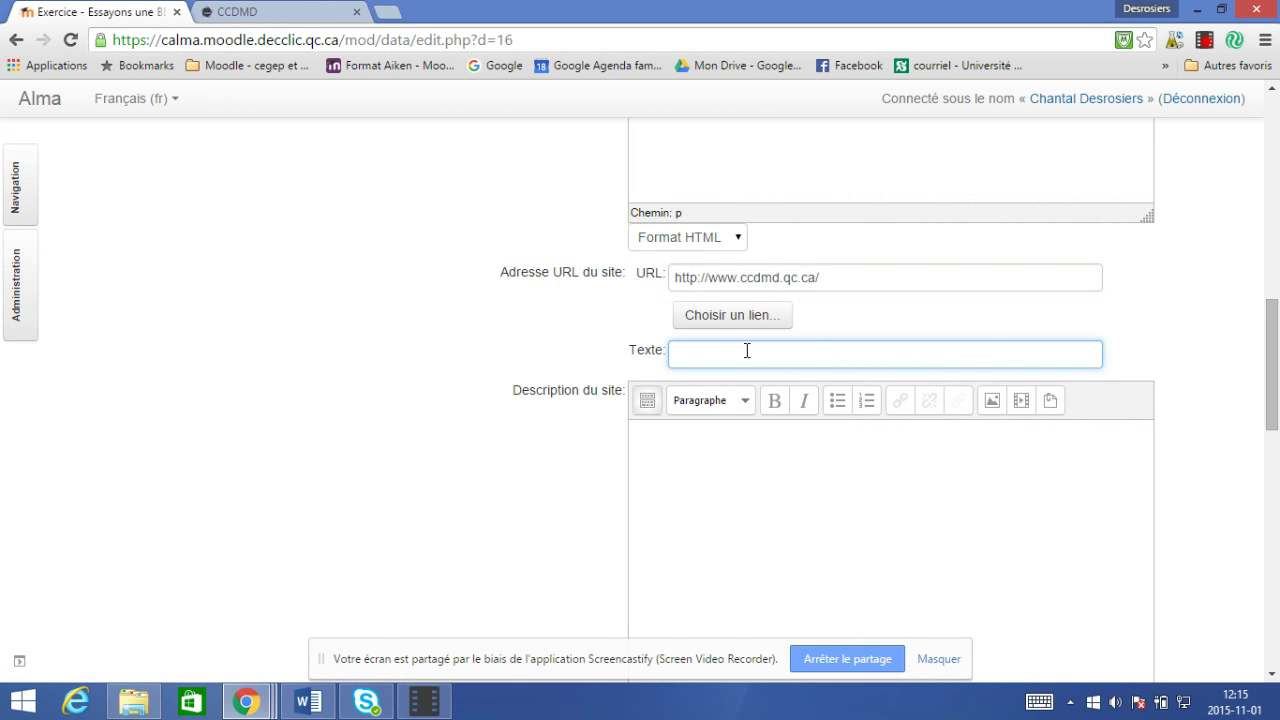
{"action": "type", "text": "Centre de documentation"}
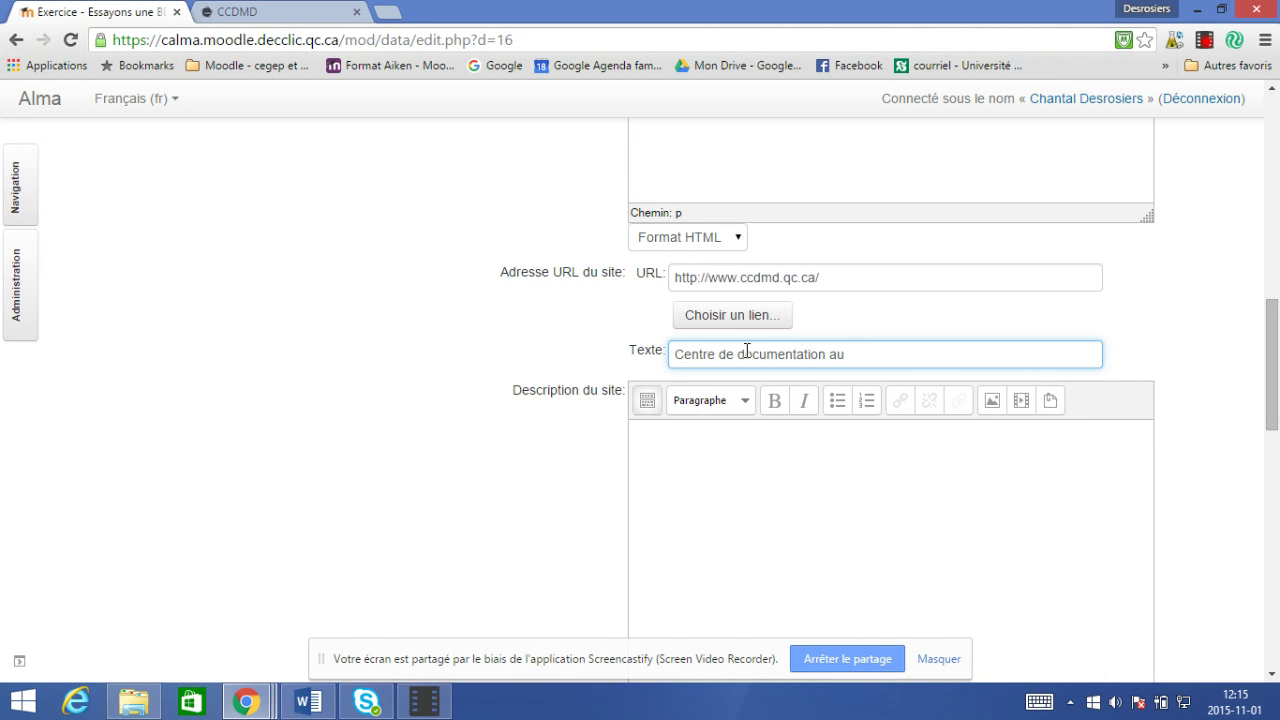
Step: Return to the CCDMD site and open its "À propos de nous" page to find the organisation's full name
{"action": "left_click", "coordinate": [300, 12]}
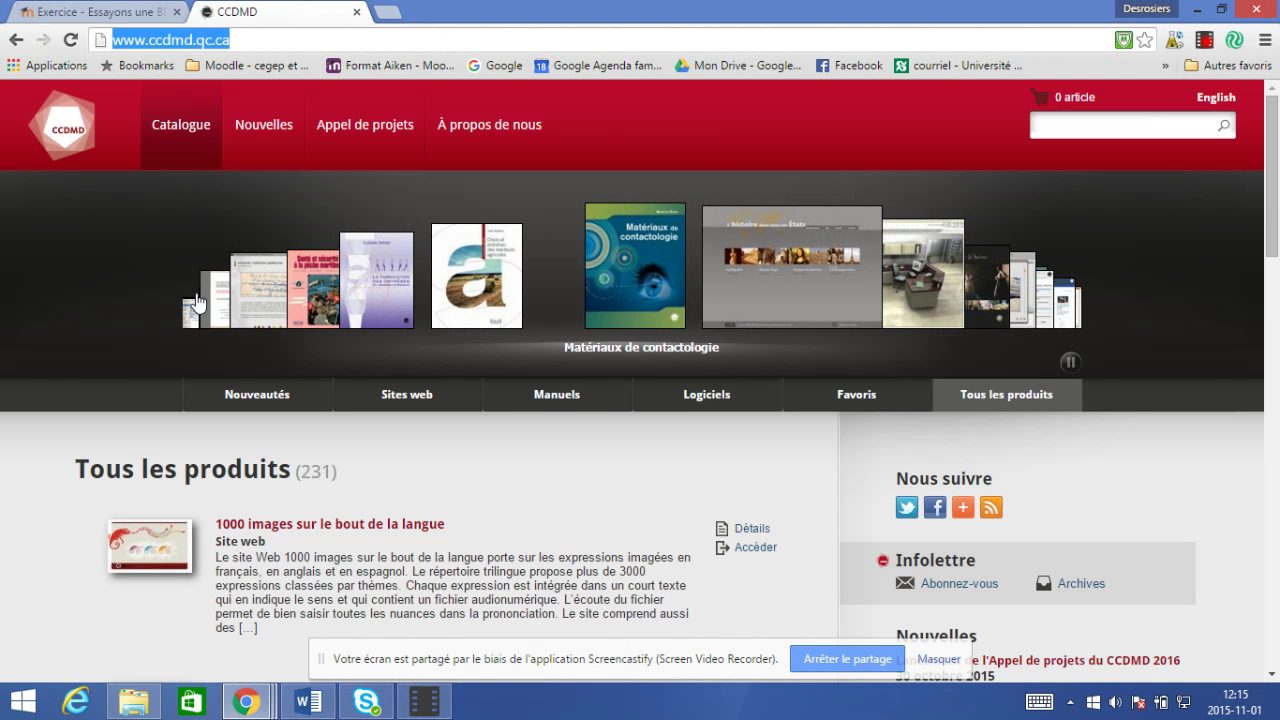
{"action": "left_click", "coordinate": [64, 145]}
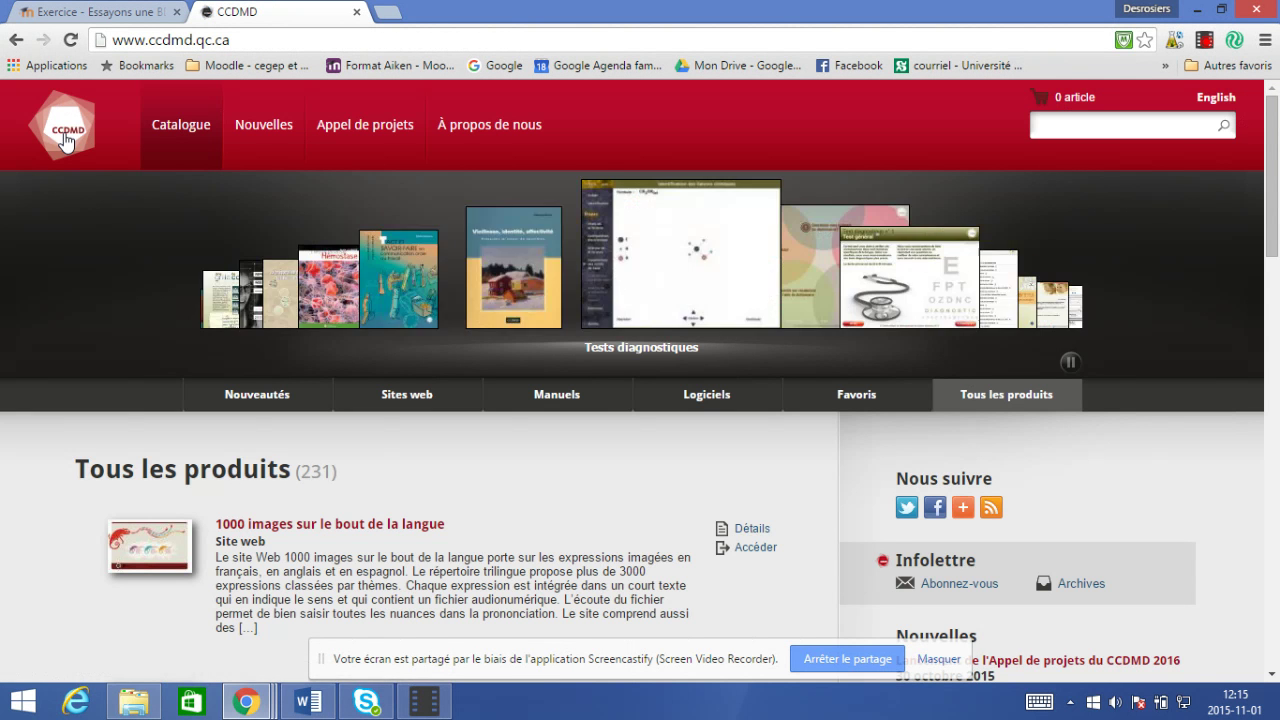
{"action": "scroll", "coordinate": [65, 134], "scroll_direction": "down", "scroll_amount": 12}
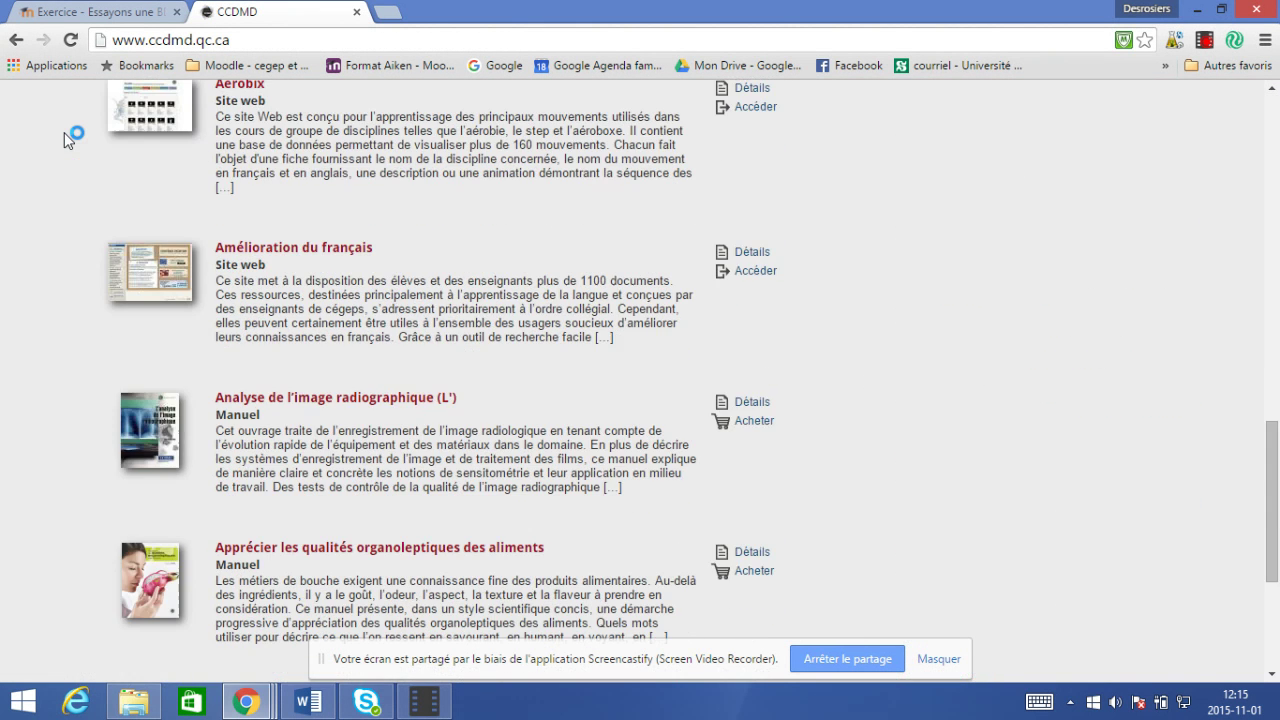
{"action": "scroll", "coordinate": [64, 132], "scroll_direction": "down", "scroll_amount": 3}
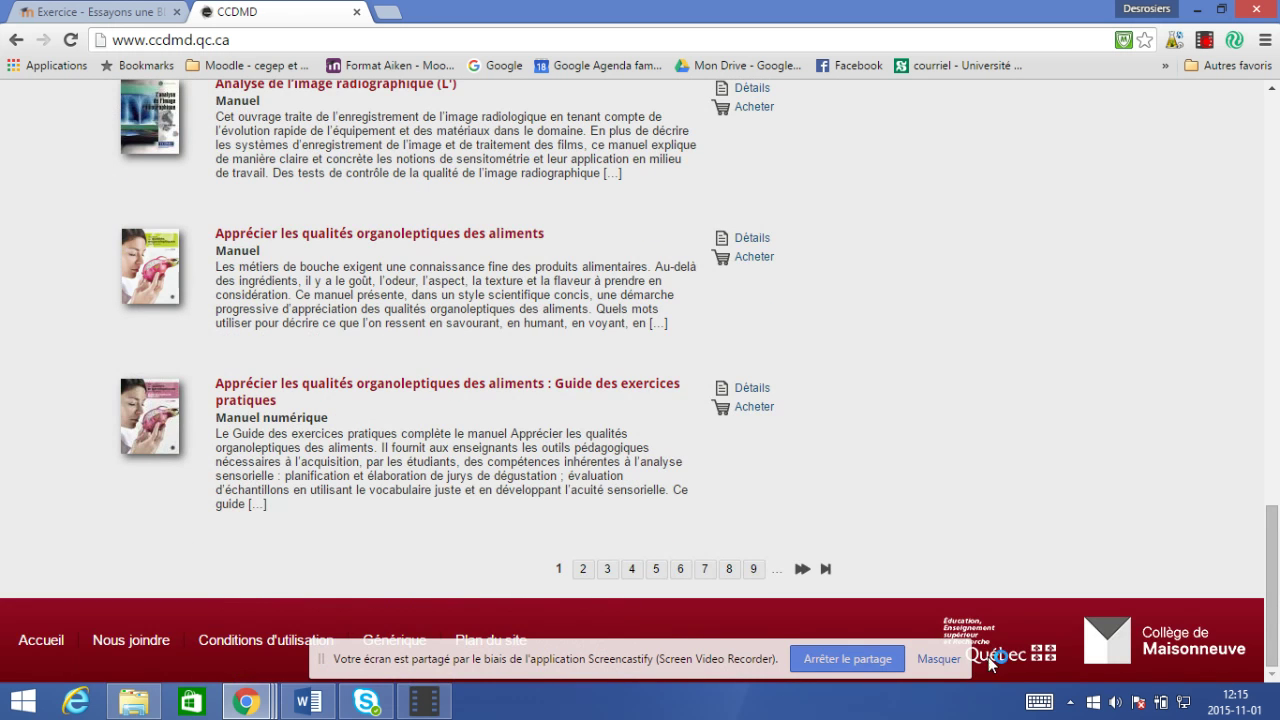
{"action": "scroll", "coordinate": [1164, 567], "scroll_direction": "up", "scroll_amount": 15}
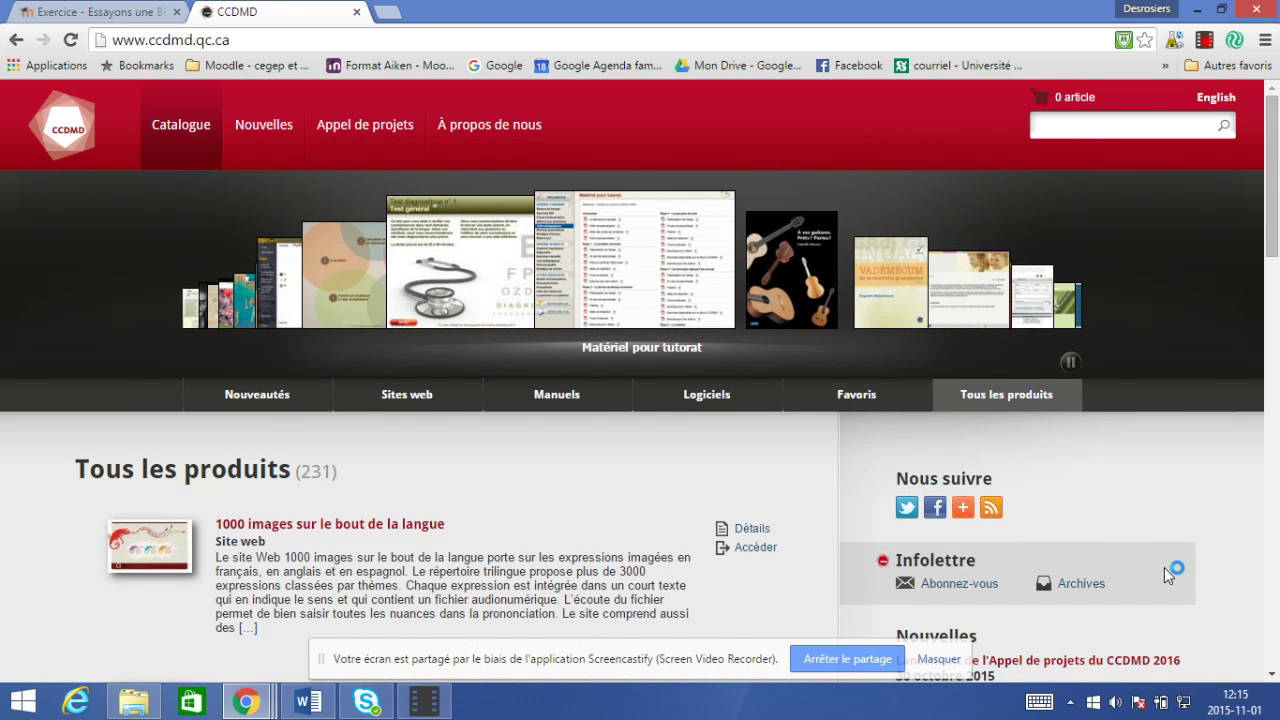
{"action": "left_click", "coordinate": [463, 128]}
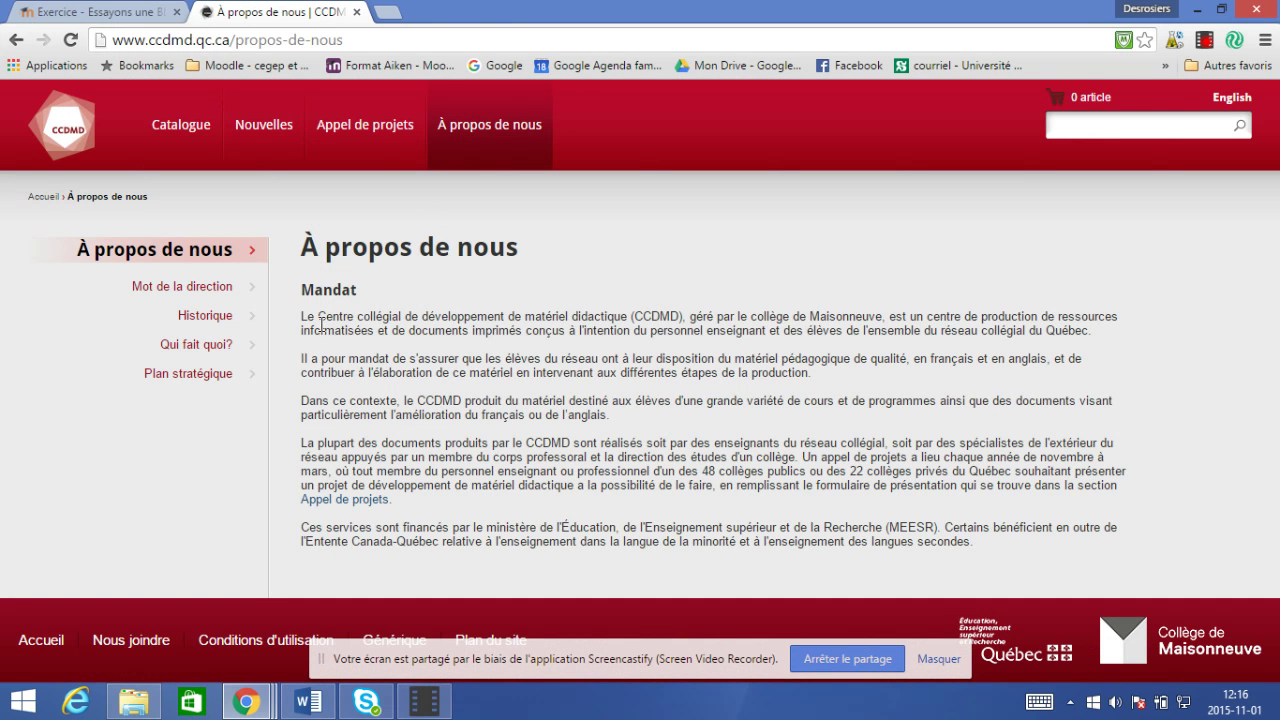
Step: Replace the new entry's link text with "Centre collégial de développement de matériel didactique", copied from the CCDMD page
{"action": "left_click_drag", "start_coordinate": [319, 318], "coordinate": [627, 315]}
{"action": "key", "text": "ctrl+c"}
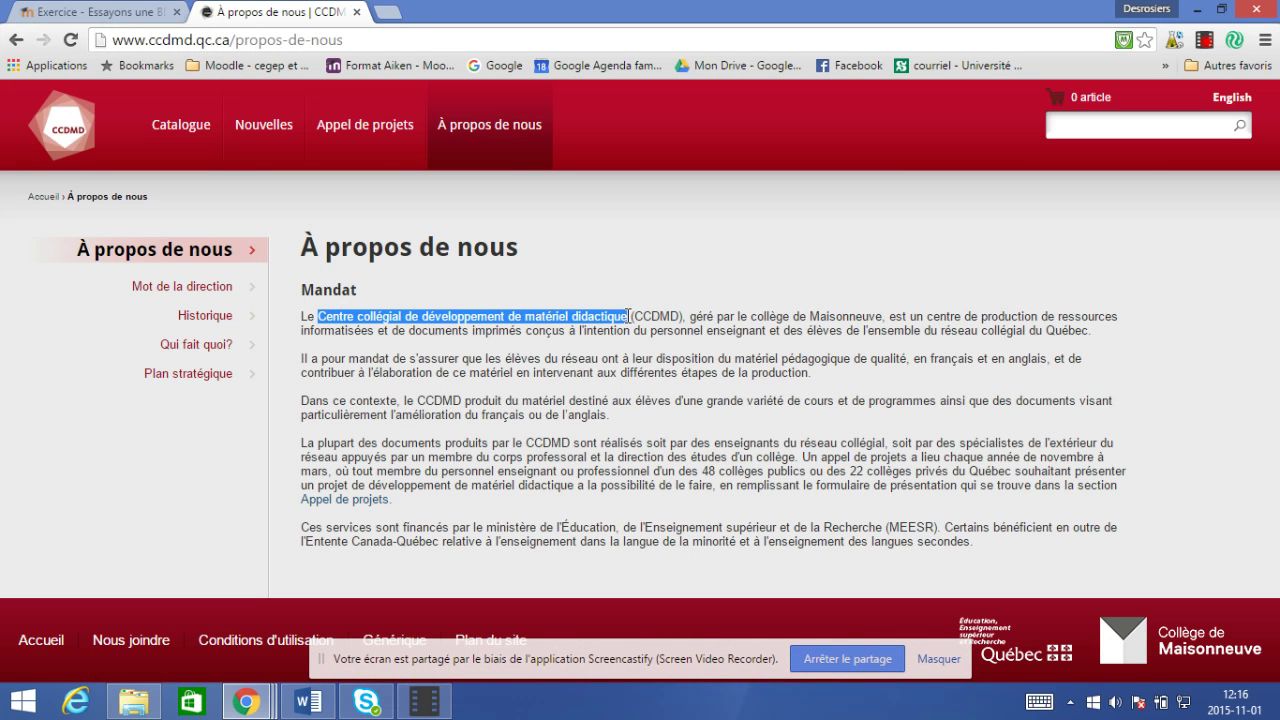
{"action": "left_click", "coordinate": [112, 14]}
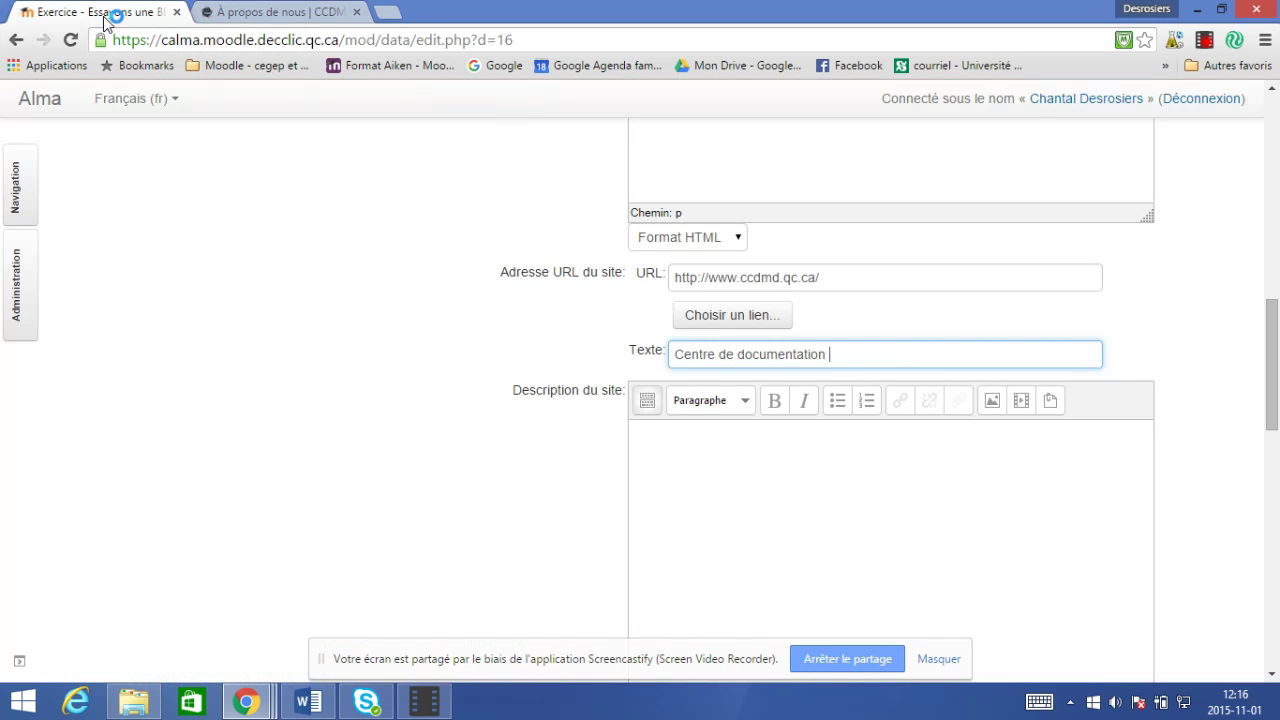
{"action": "left_click_drag", "start_coordinate": [832, 352], "coordinate": [672, 352]}
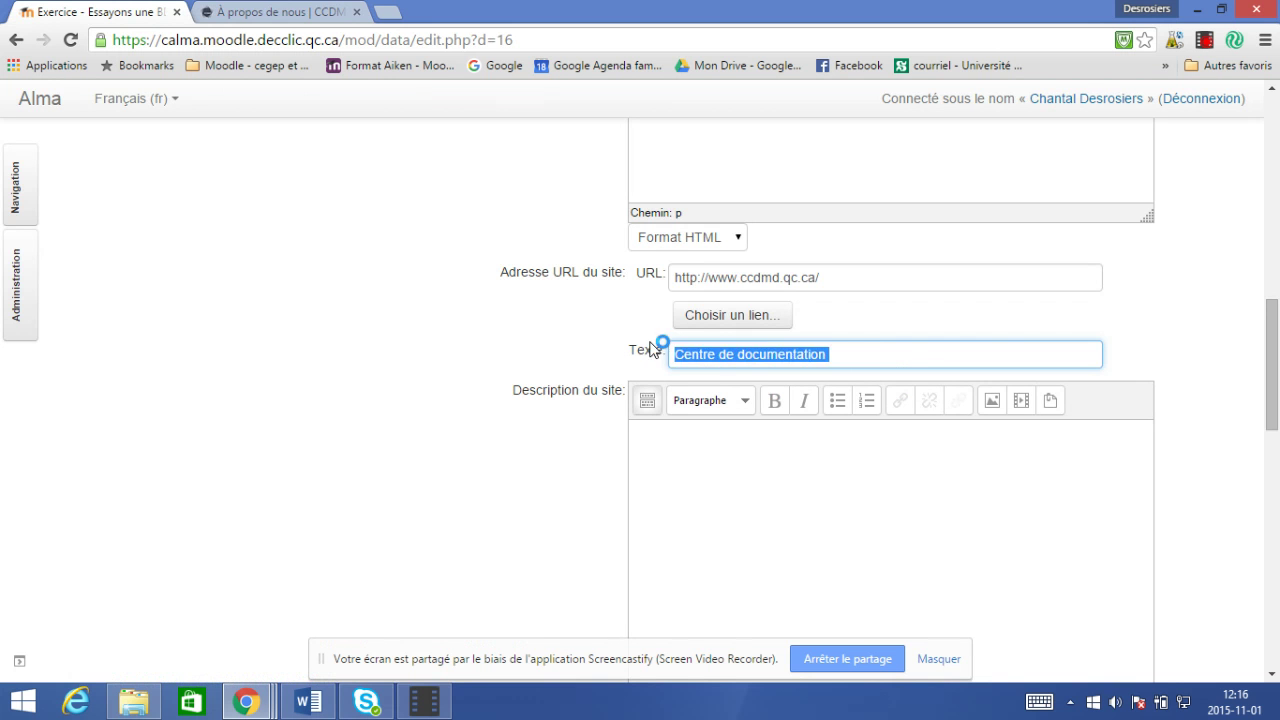
{"action": "key", "text": "ctrl+v"}
Step: Copy all the Mandat paragraphs from the CCDMD "À propos de nous" page into the entry's site description
{"action": "left_click", "coordinate": [743, 486]}
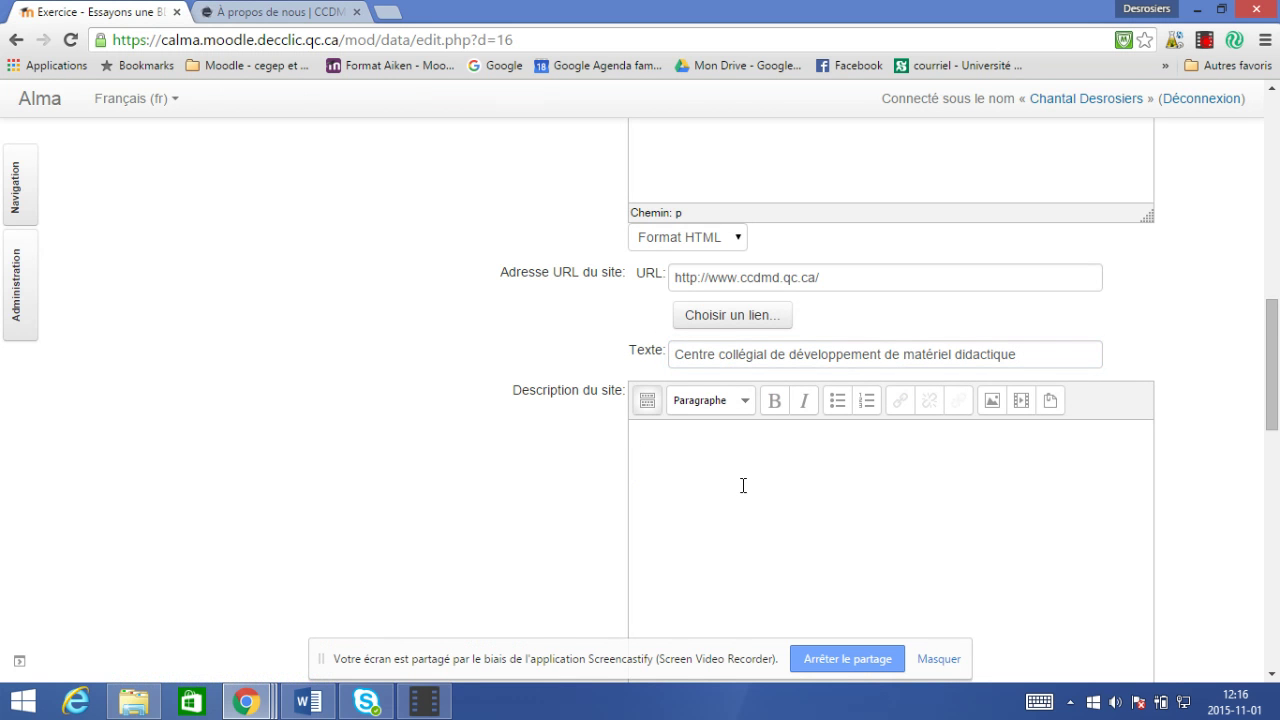
{"action": "left_click", "coordinate": [280, 12]}
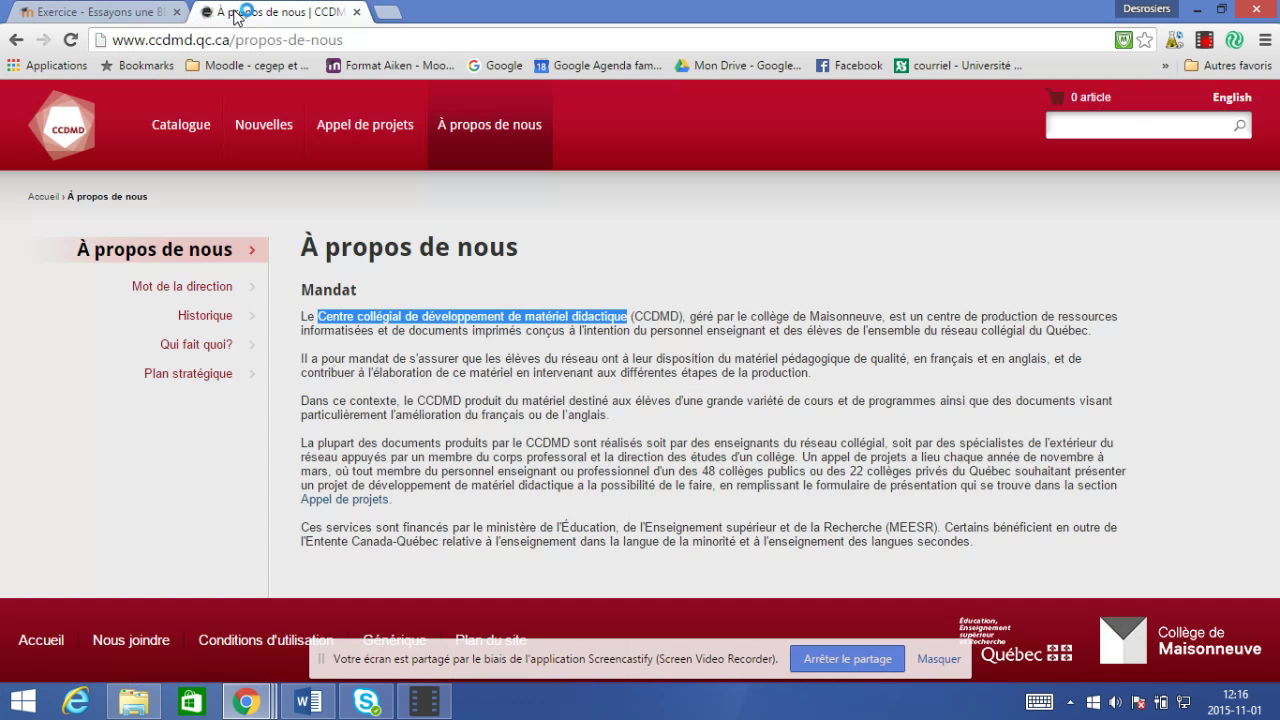
{"action": "left_click", "coordinate": [326, 323]}
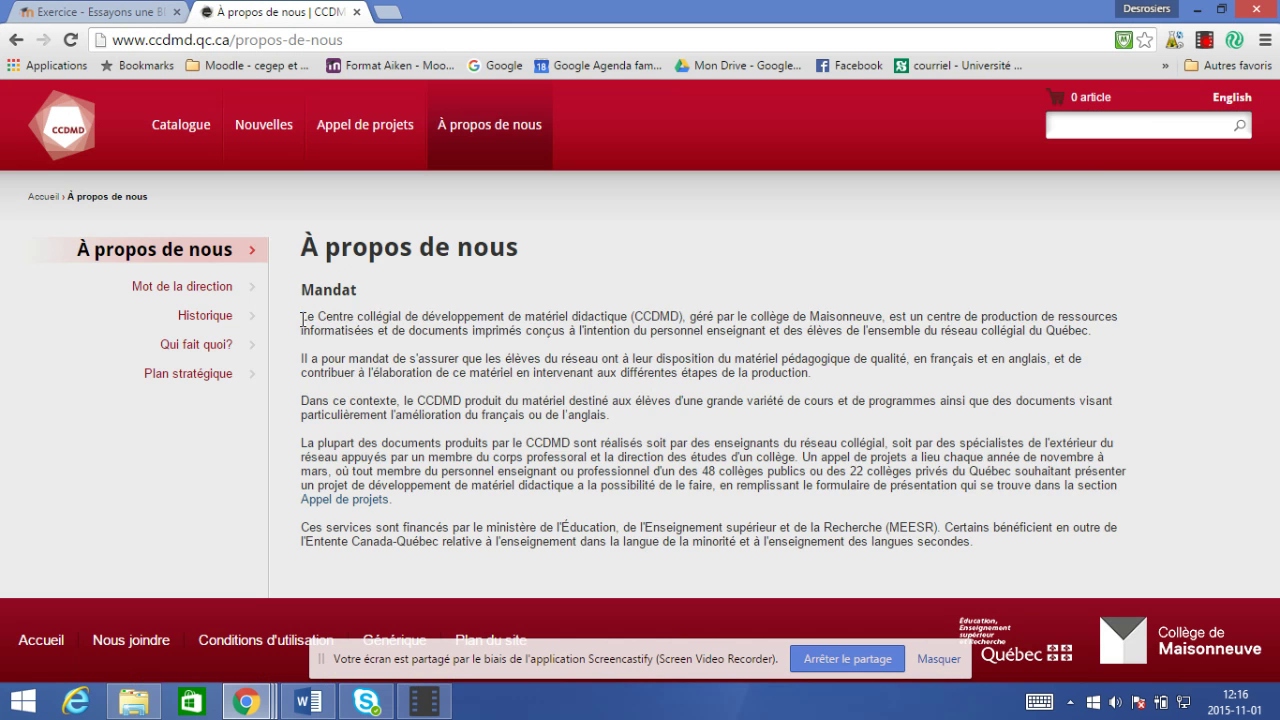
{"action": "left_click_drag", "start_coordinate": [302, 318], "coordinate": [988, 556]}
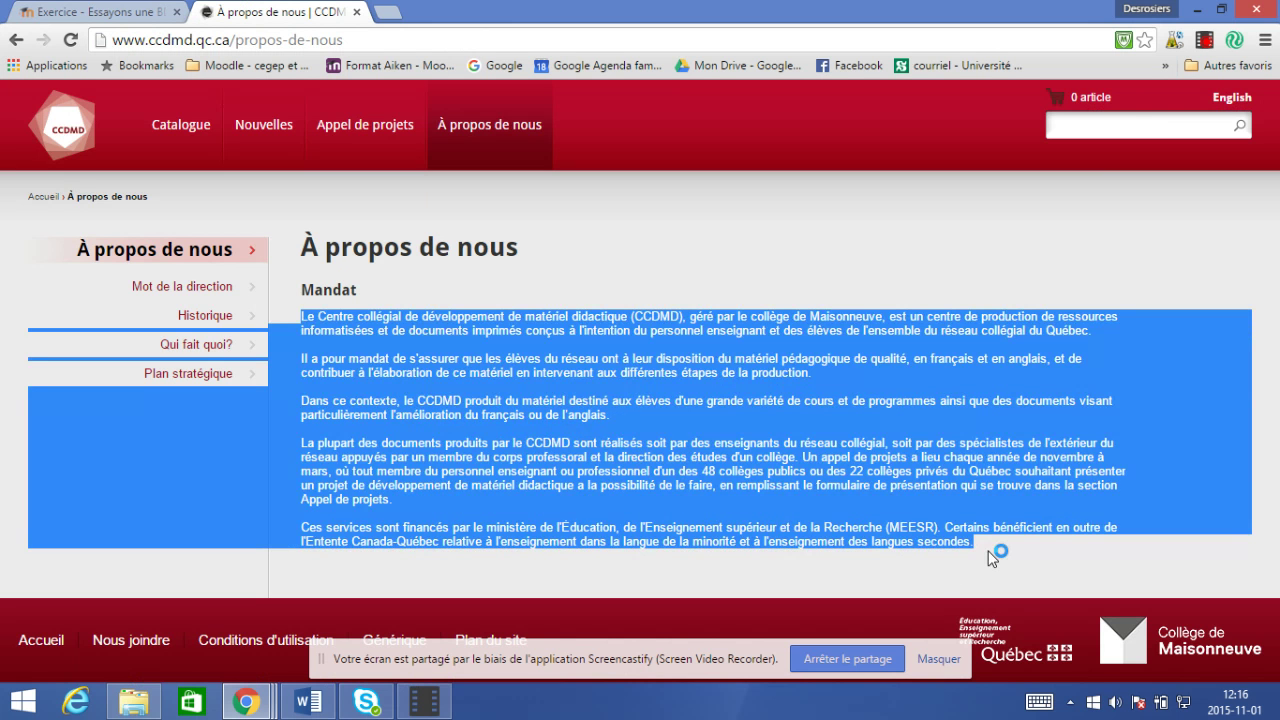
{"action": "left_click", "coordinate": [102, 12]}
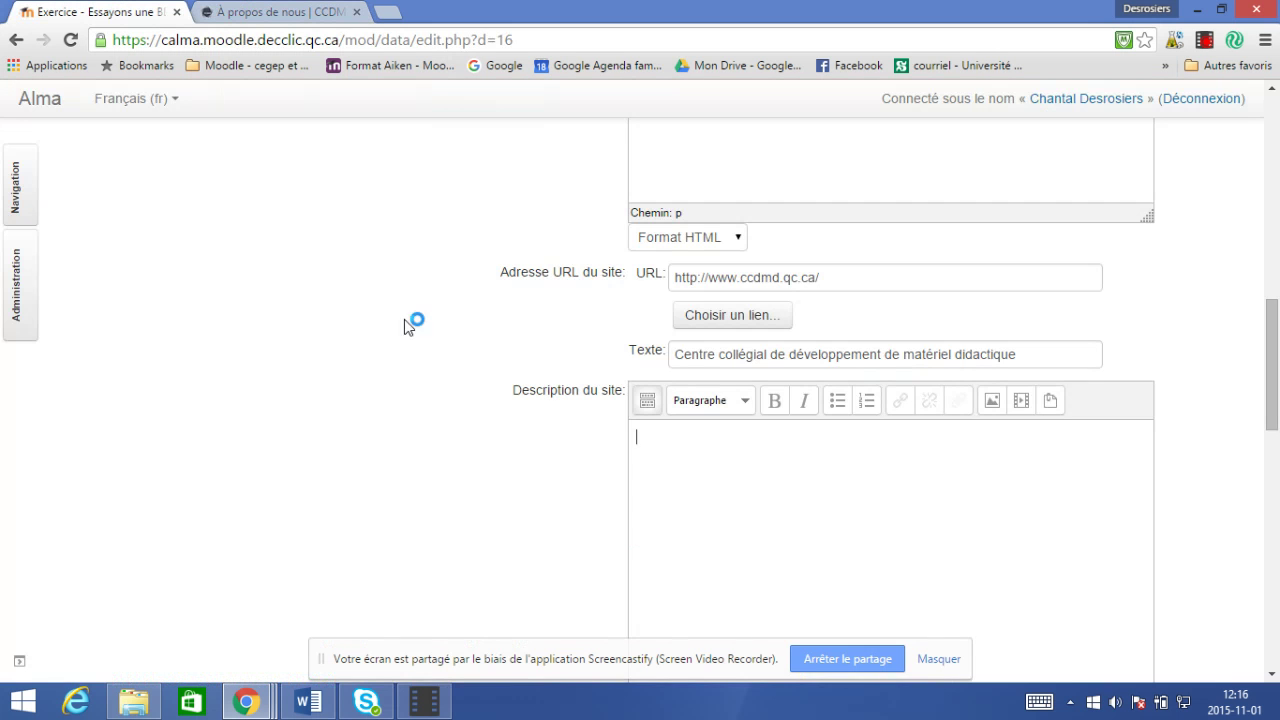
{"action": "key", "text": "ctrl+v"}
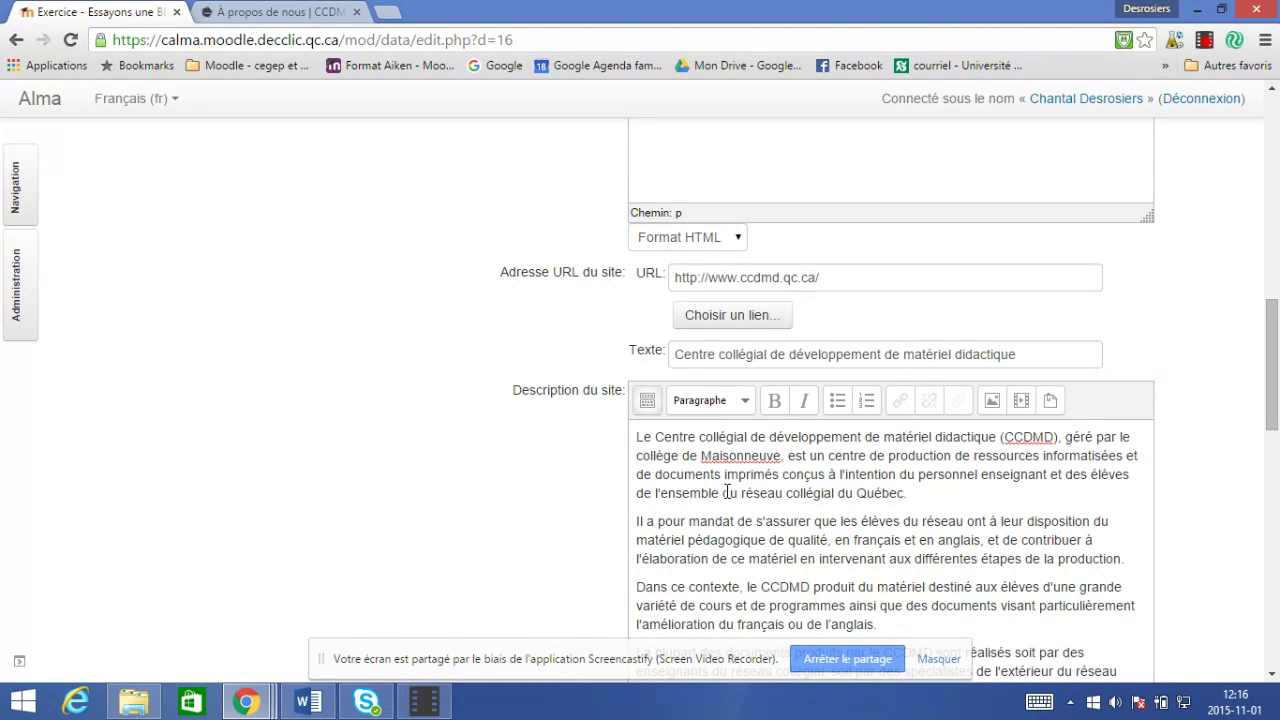
{"action": "scroll", "coordinate": [727, 491], "scroll_direction": "down", "scroll_amount": 3}
{"action": "scroll", "coordinate": [727, 493], "scroll_direction": "down", "scroll_amount": 3}
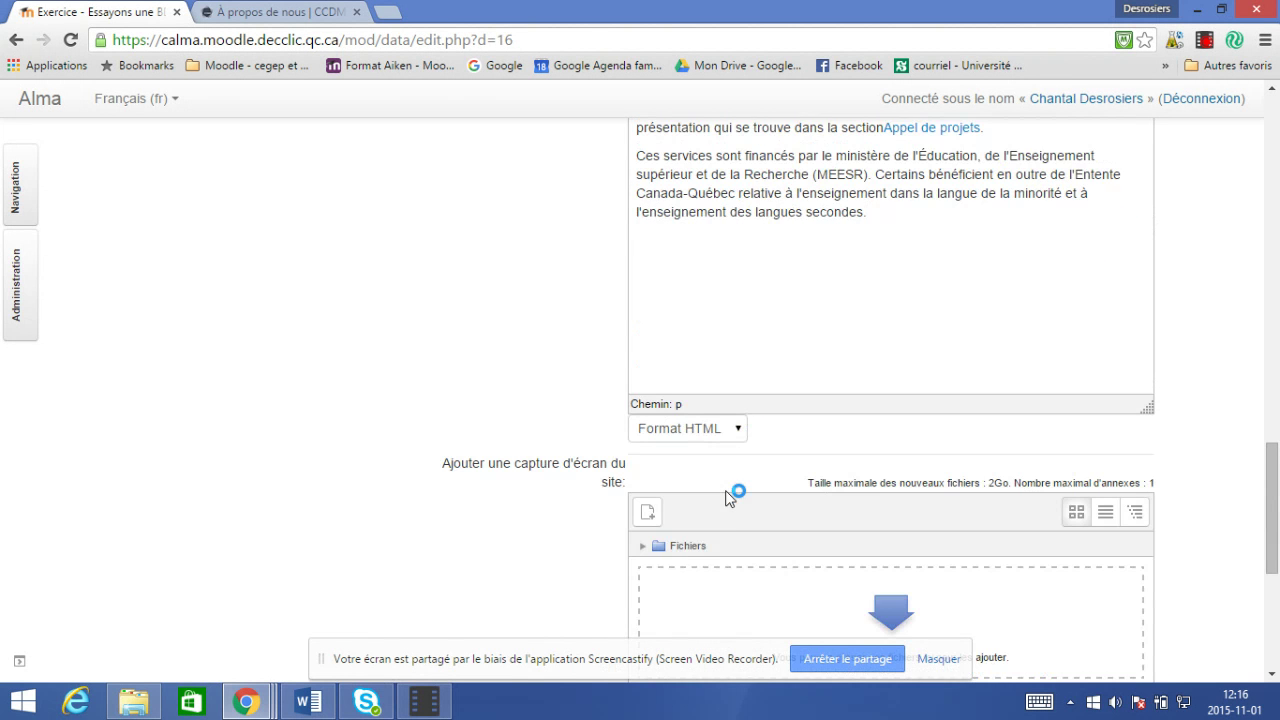
{"action": "scroll", "coordinate": [729, 497], "scroll_direction": "up", "scroll_amount": 5}
{"action": "scroll", "coordinate": [727, 491], "scroll_direction": "down", "scroll_amount": 6}
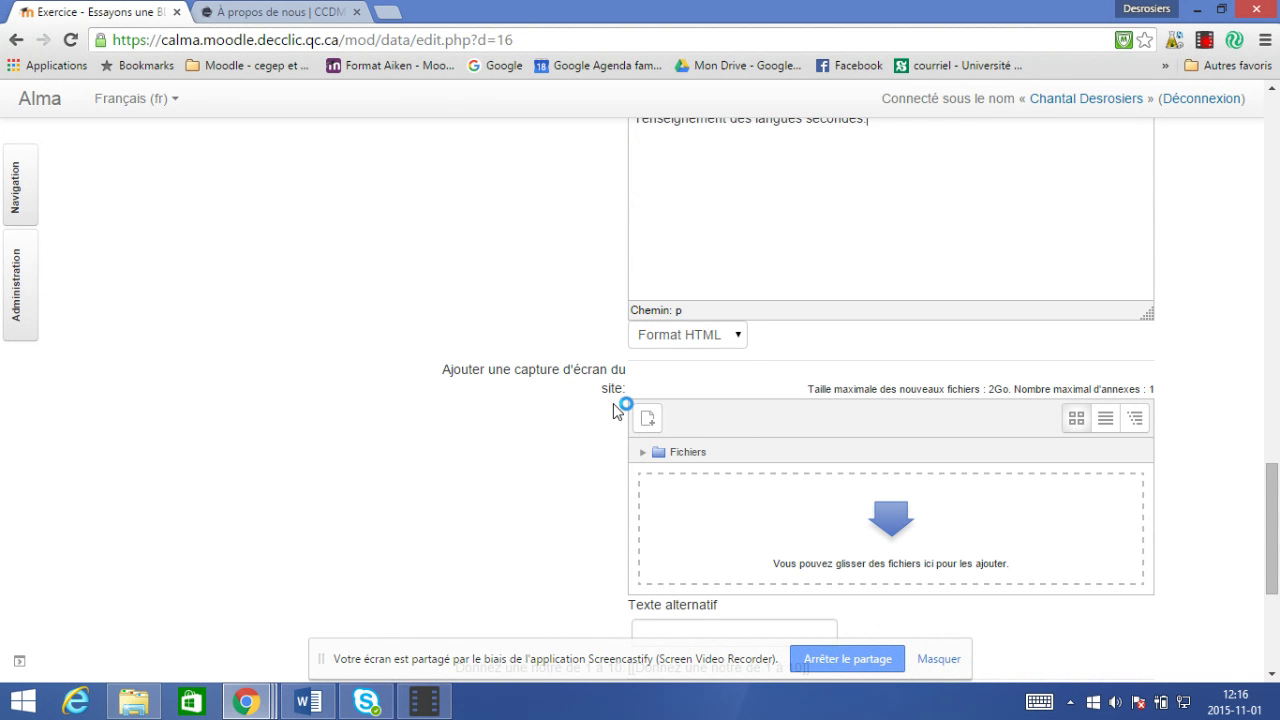
Step: Bring up the CCDMD "À propos de nous" page, search the Windows applications for "capture" and launch Outil Capture d'écran
{"action": "left_click", "coordinate": [254, 14]}
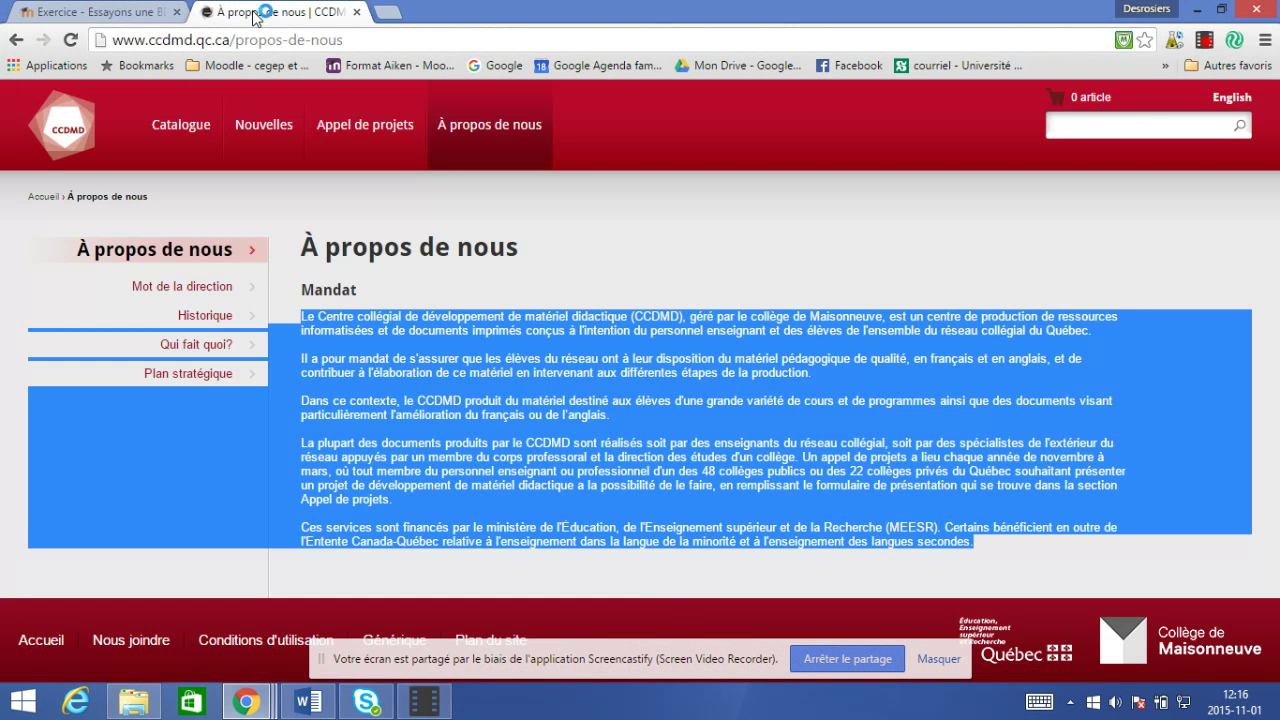
{"action": "left_click", "coordinate": [594, 250]}
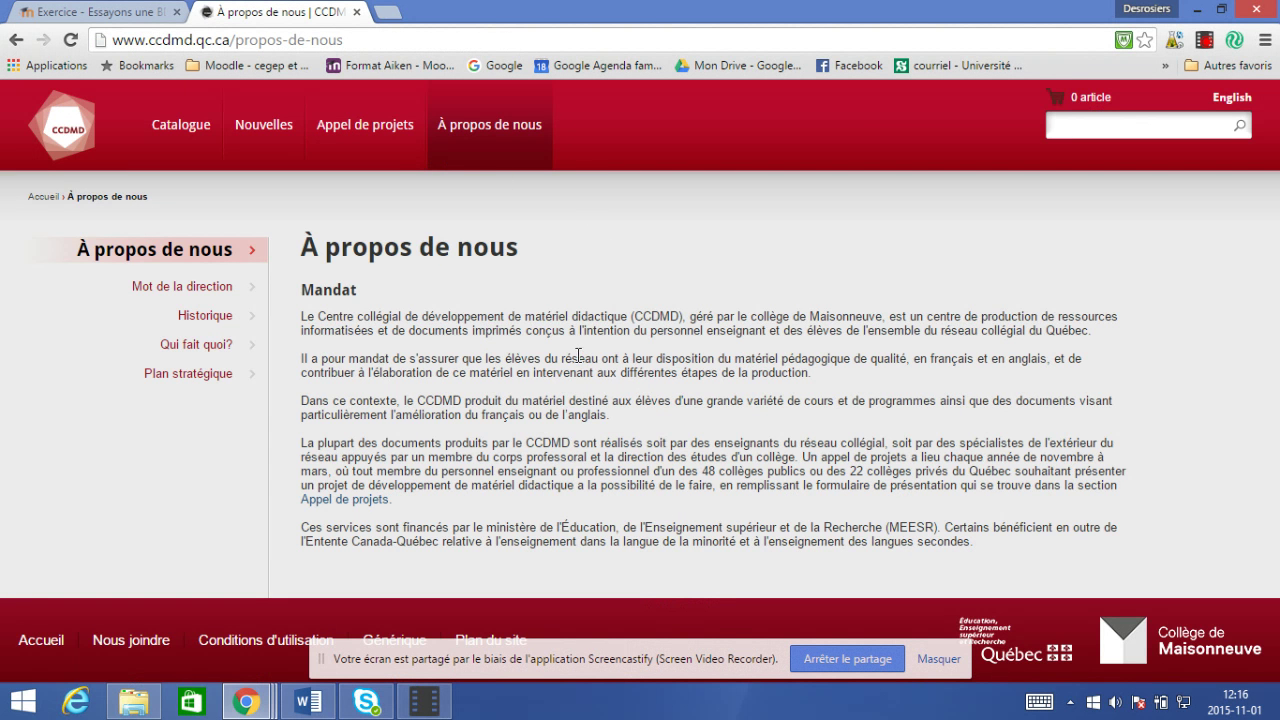
{"action": "left_click", "coordinate": [24, 708]}
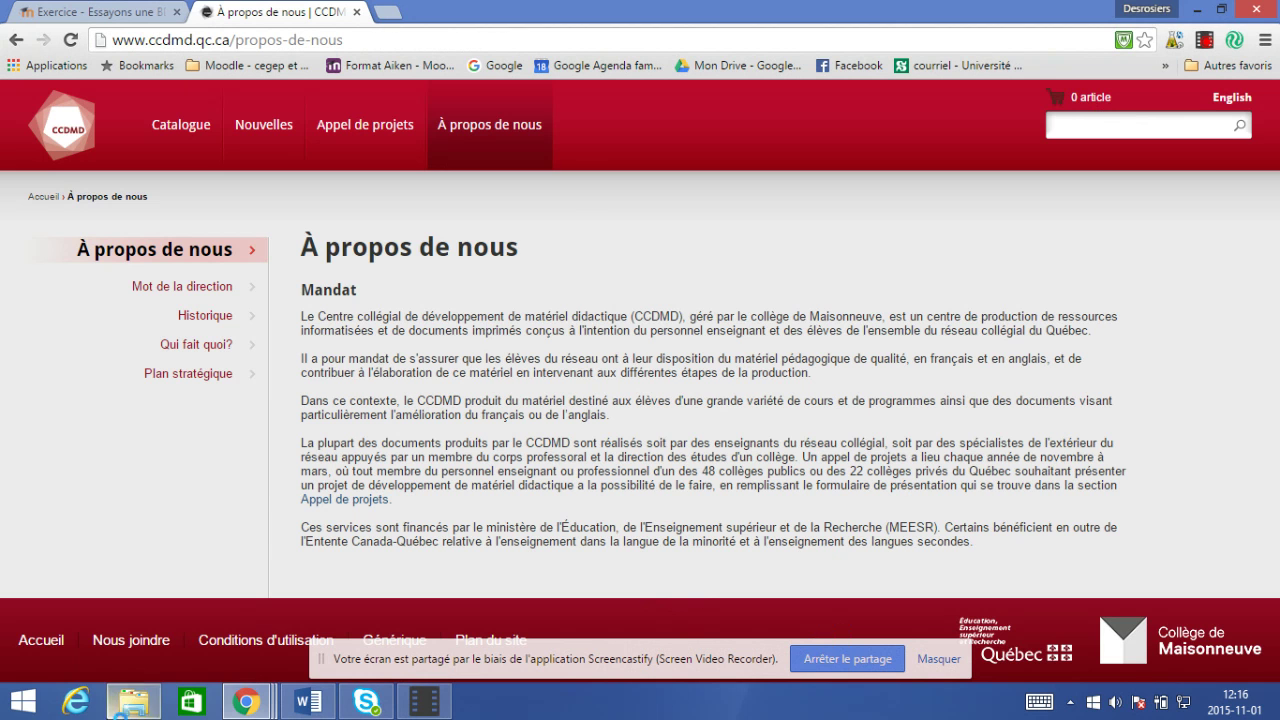
{"action": "left_click", "coordinate": [24, 700]}
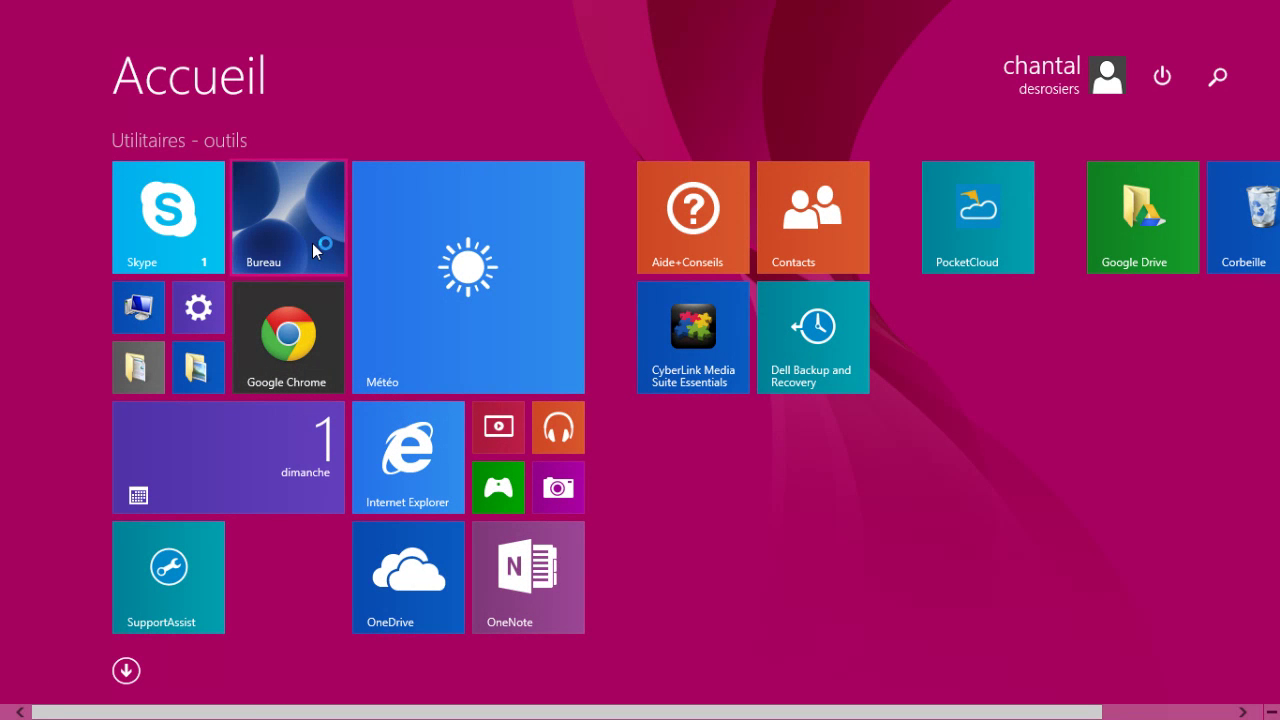
{"action": "left_click", "coordinate": [126, 671]}
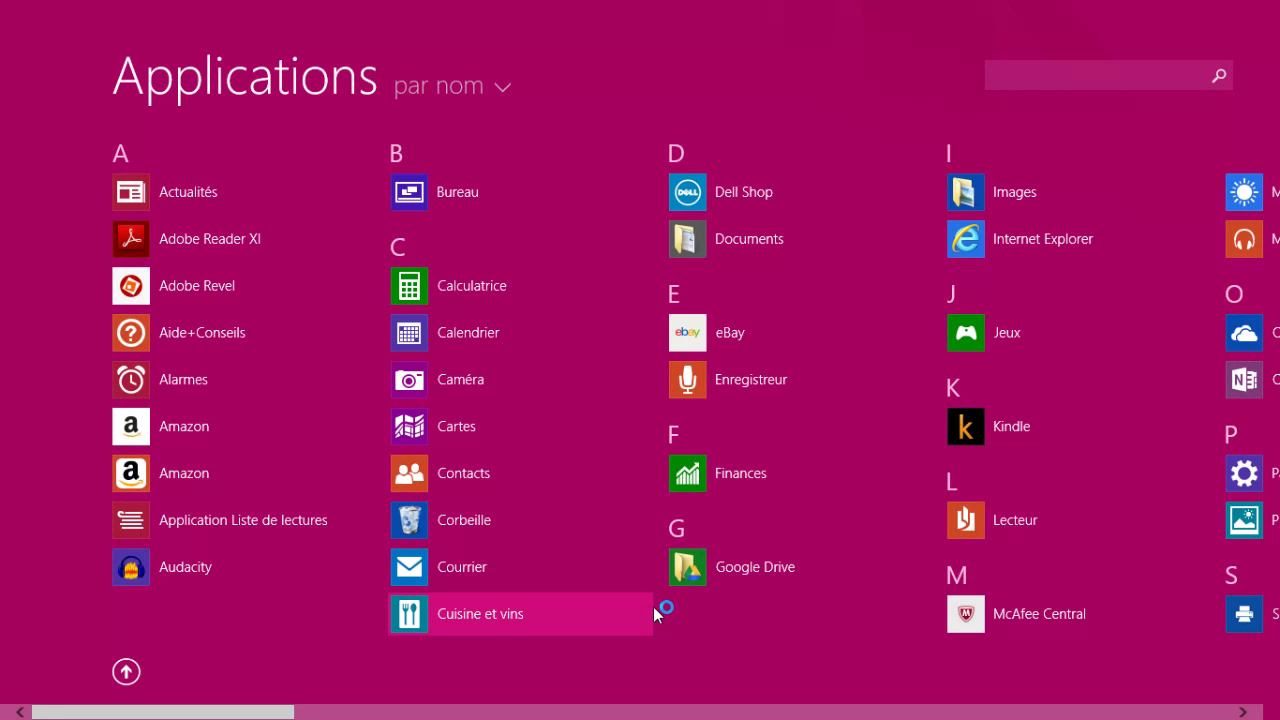
{"action": "left_click", "coordinate": [1080, 73]}
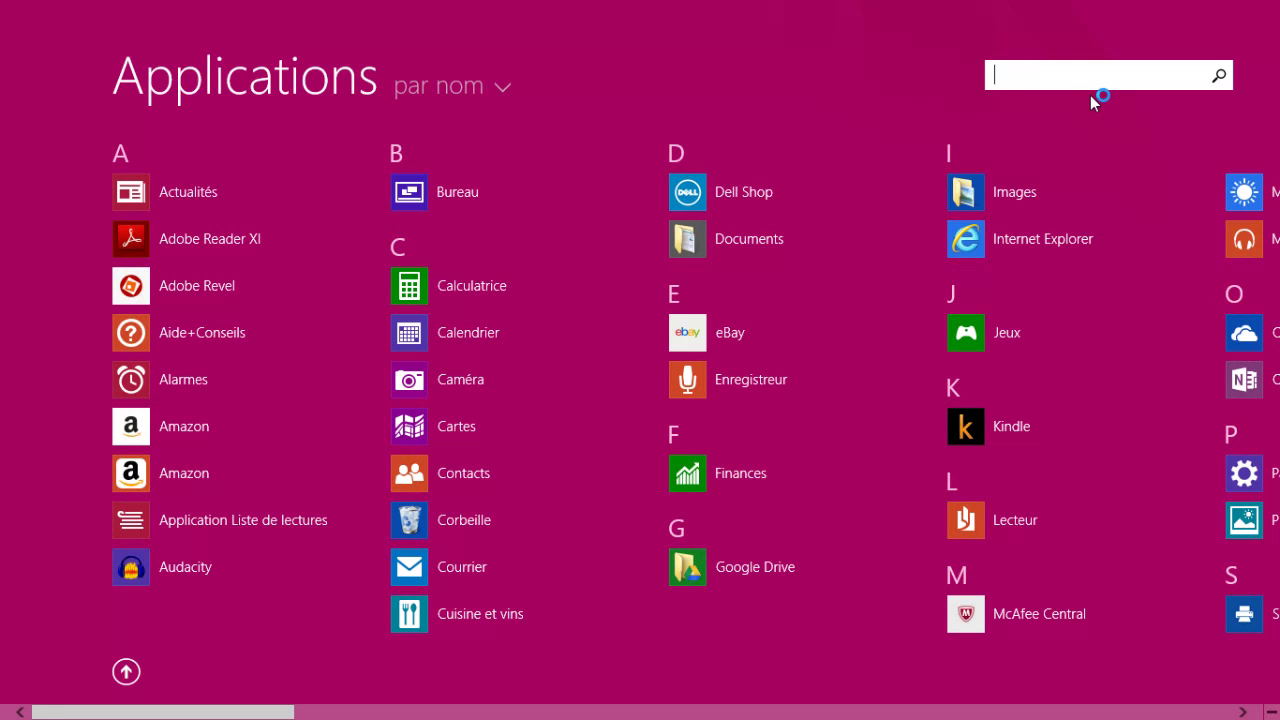
{"action": "type", "text": "capture"}
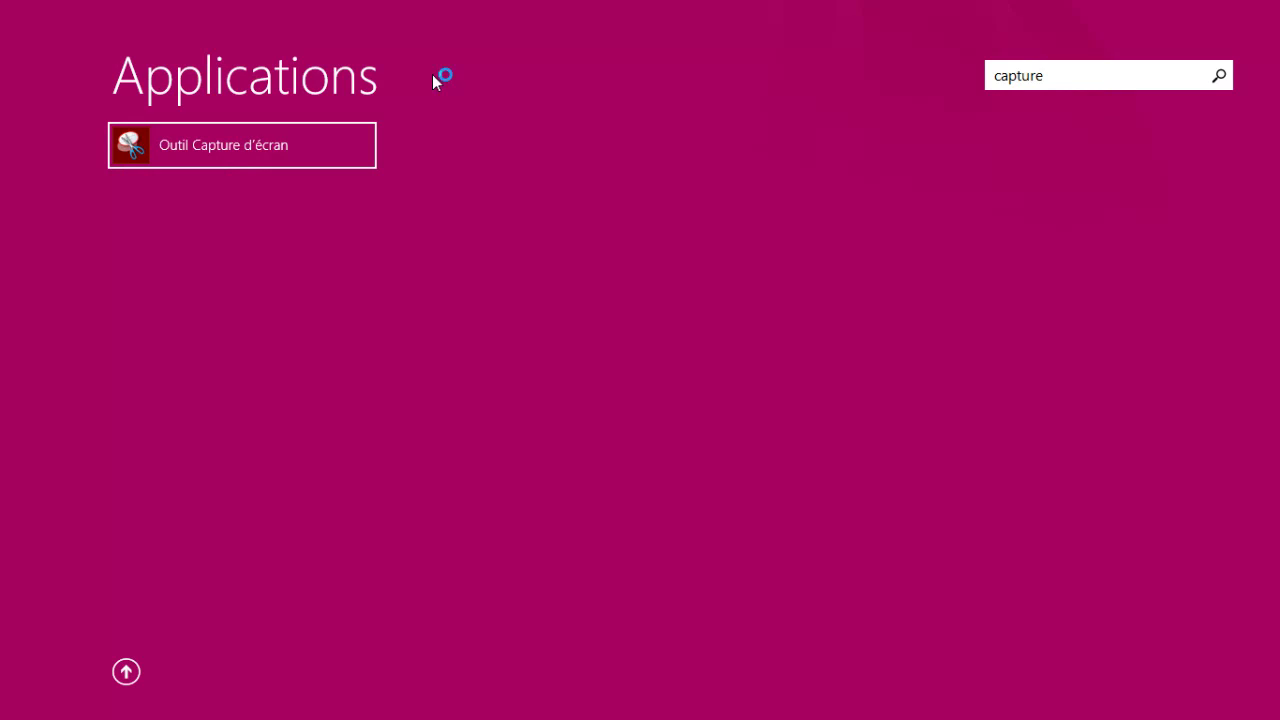
{"action": "left_click", "coordinate": [295, 145]}
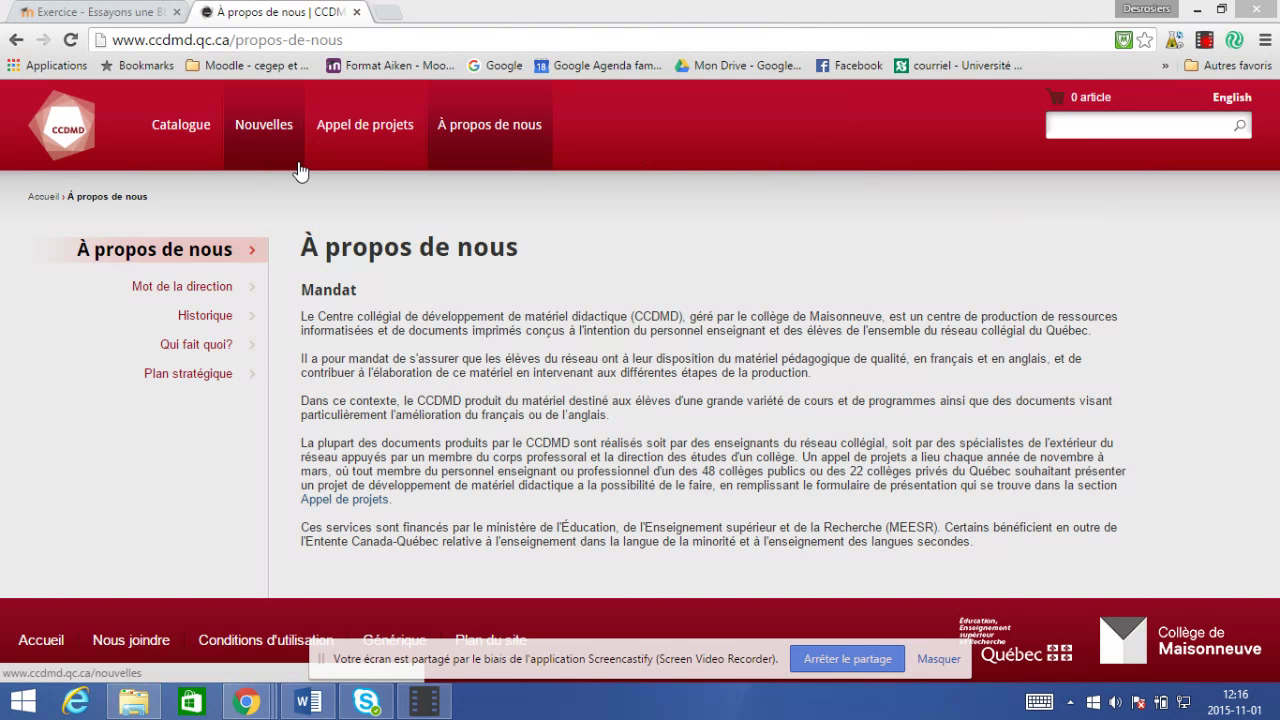
Step: Hide the screen-sharing notice and capture the CCDMD page area, from its header down to its footer, as a new snip
{"action": "left_click", "coordinate": [938, 658]}
{"action": "left_click_drag", "start_coordinate": [567, 186], "coordinate": [562, 207]}
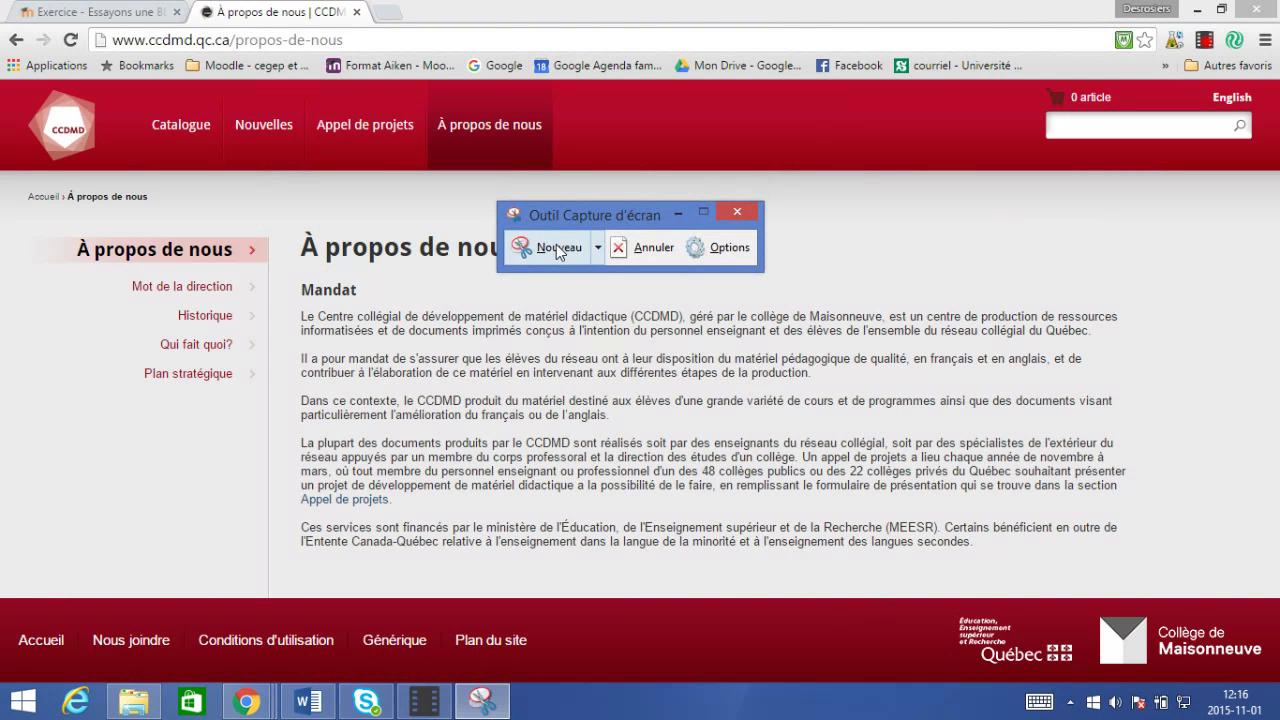
{"action": "left_click", "coordinate": [554, 249]}
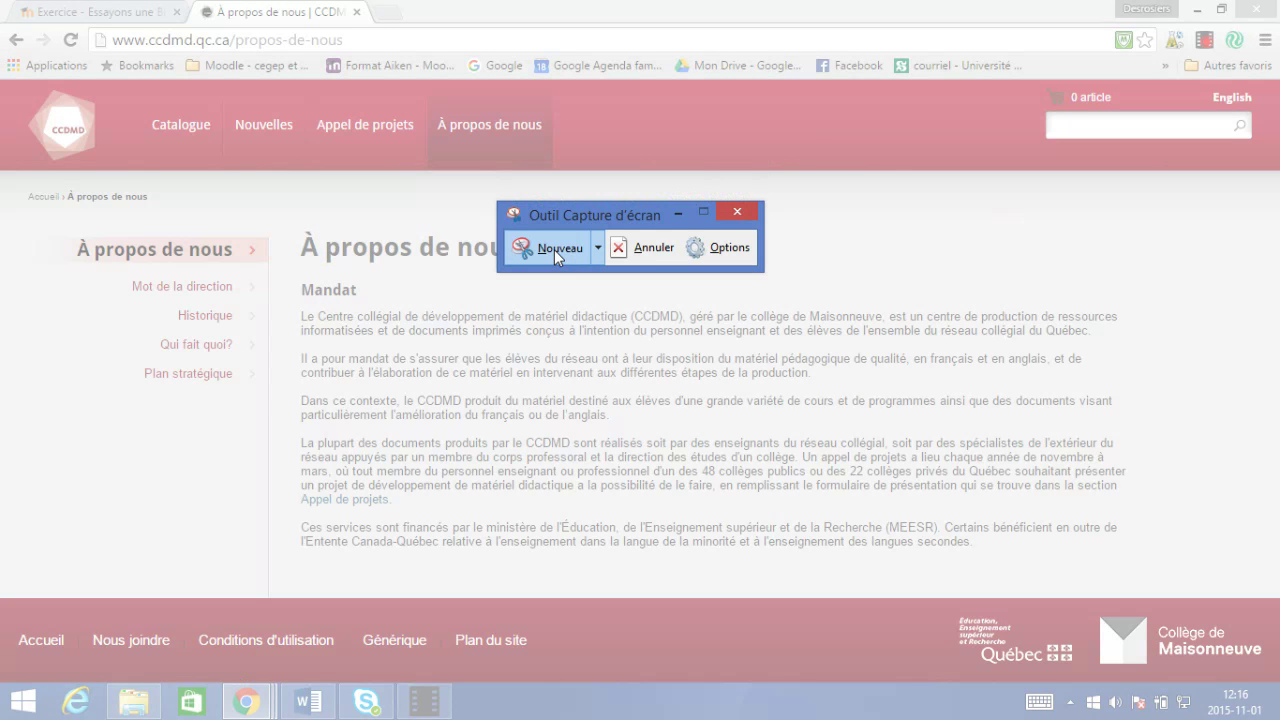
{"action": "mouse_move", "coordinate": [18, 86]}
{"action": "left_mouse_down"}
{"action": "mouse_move", "coordinate": [16, 155]}
{"action": "mouse_move", "coordinate": [170, 525]}
{"action": "mouse_move", "coordinate": [678, 666]}
{"action": "mouse_move", "coordinate": [1087, 695]}
{"action": "mouse_move", "coordinate": [1222, 680]}
{"action": "mouse_move", "coordinate": [1278, 692]}
{"action": "left_mouse_up"}
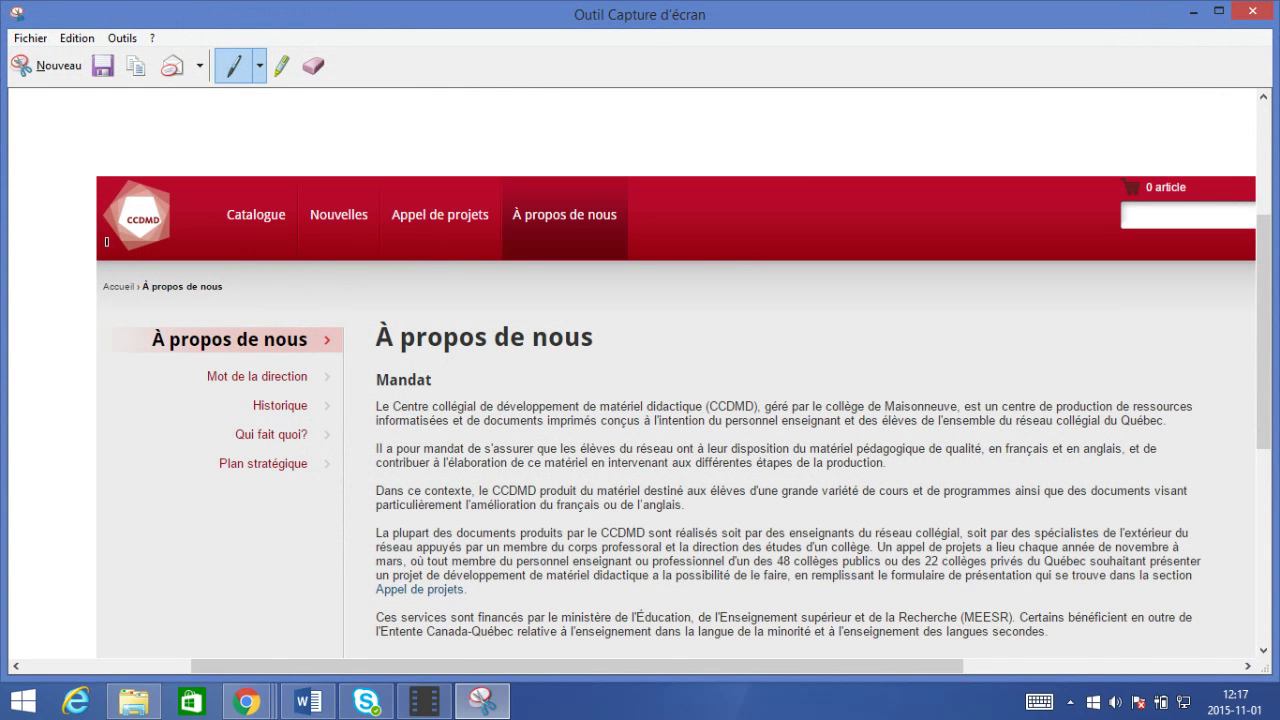
Step: Save the capture to the Bureau folder as the JPEG file CCDMD.jpg and minimize the capture tool
{"action": "left_click", "coordinate": [30, 38]}
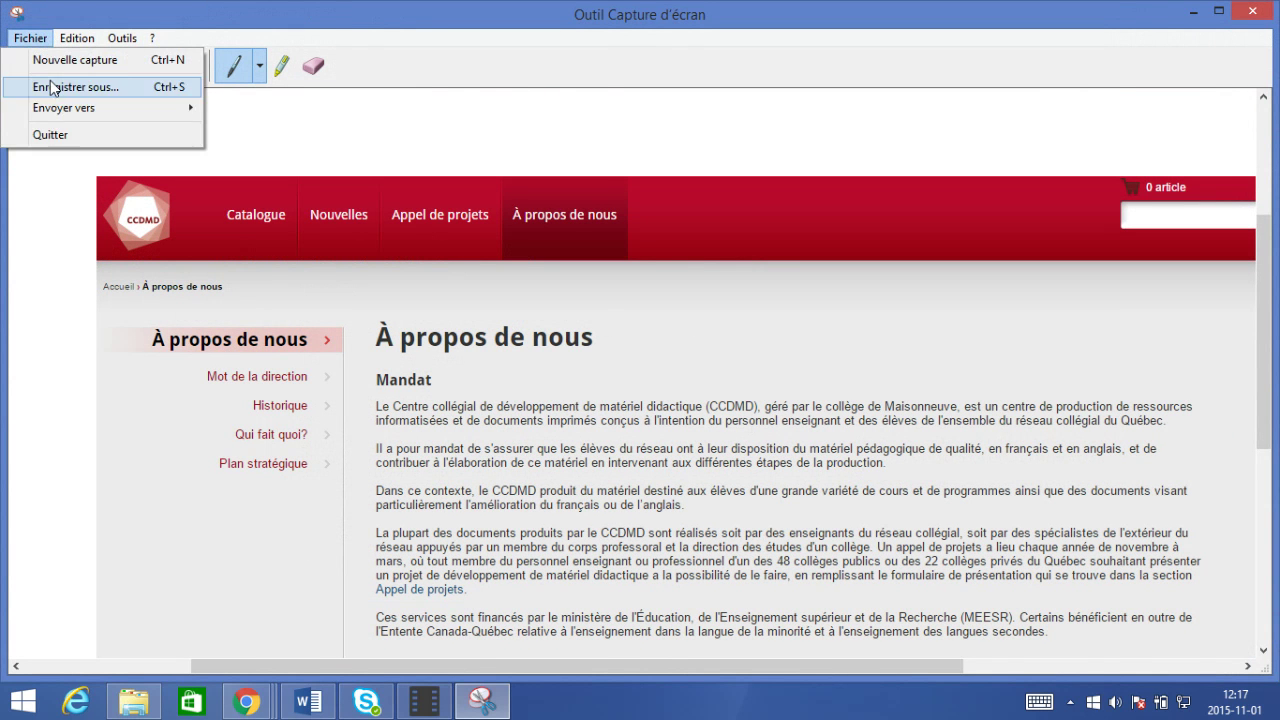
{"action": "left_click", "coordinate": [51, 86]}
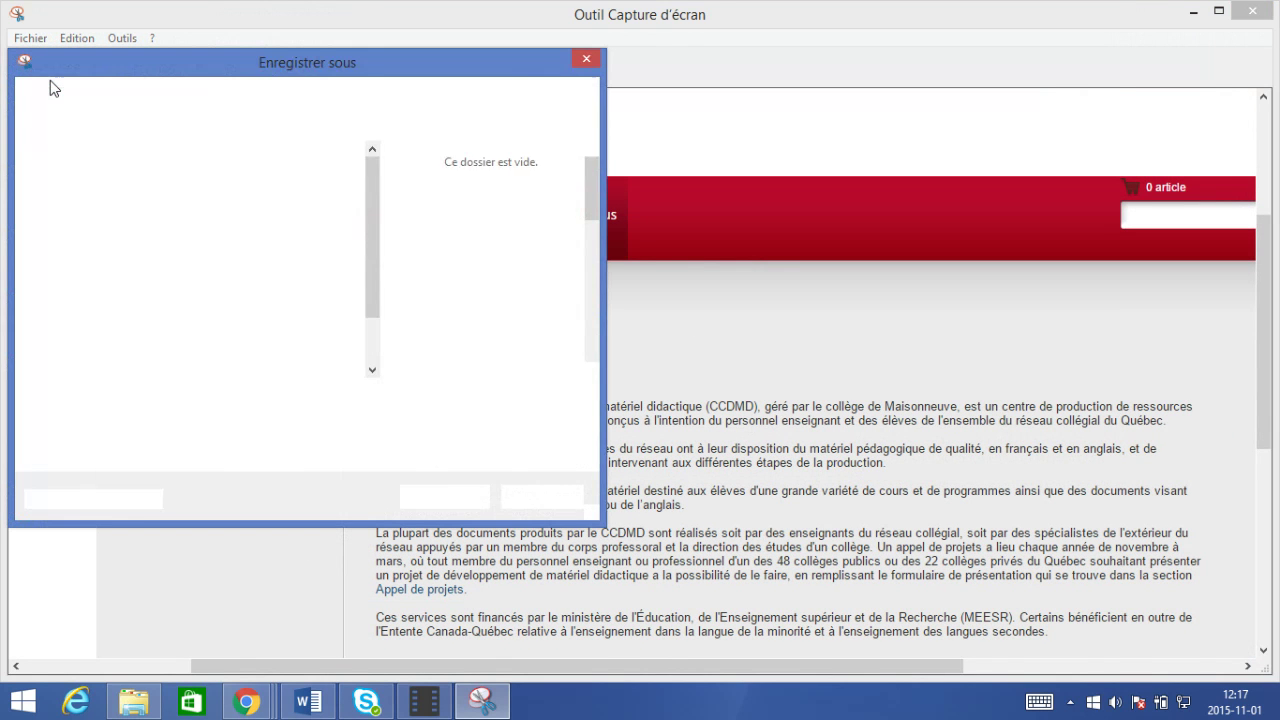
{"action": "left_click", "coordinate": [148, 189]}
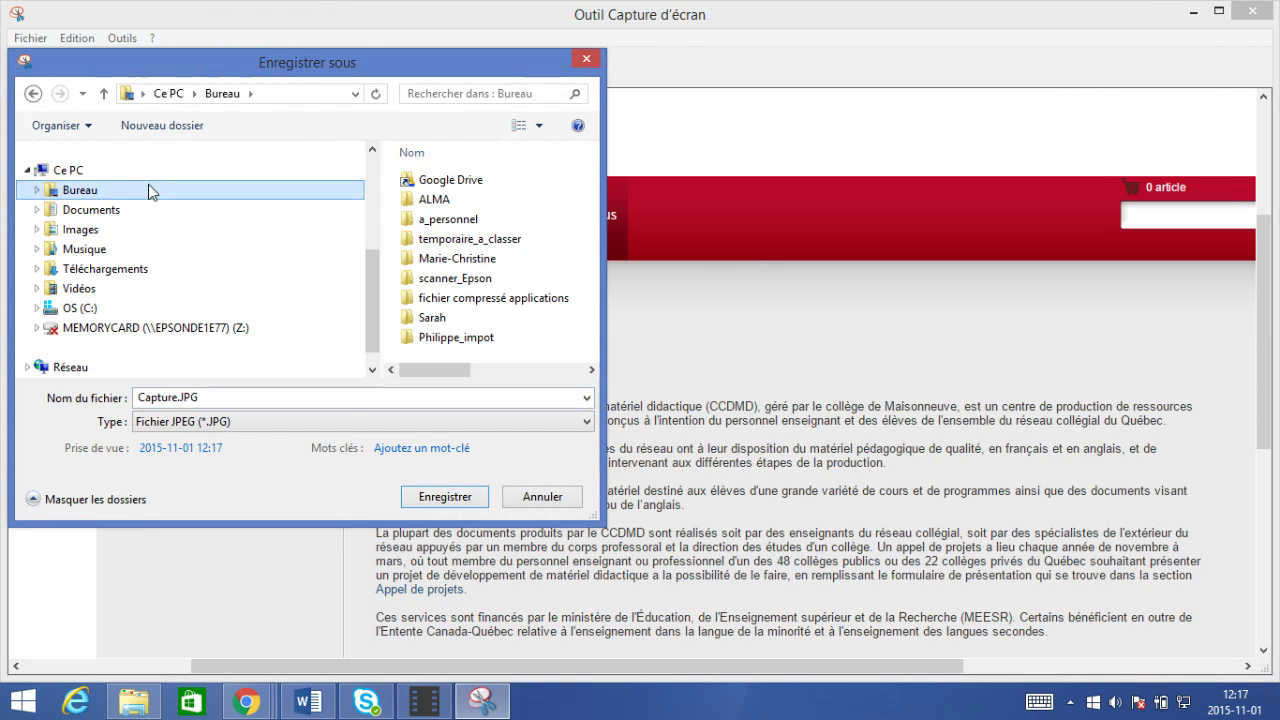
{"action": "scroll", "coordinate": [151, 186], "scroll_direction": "up", "scroll_amount": 3}
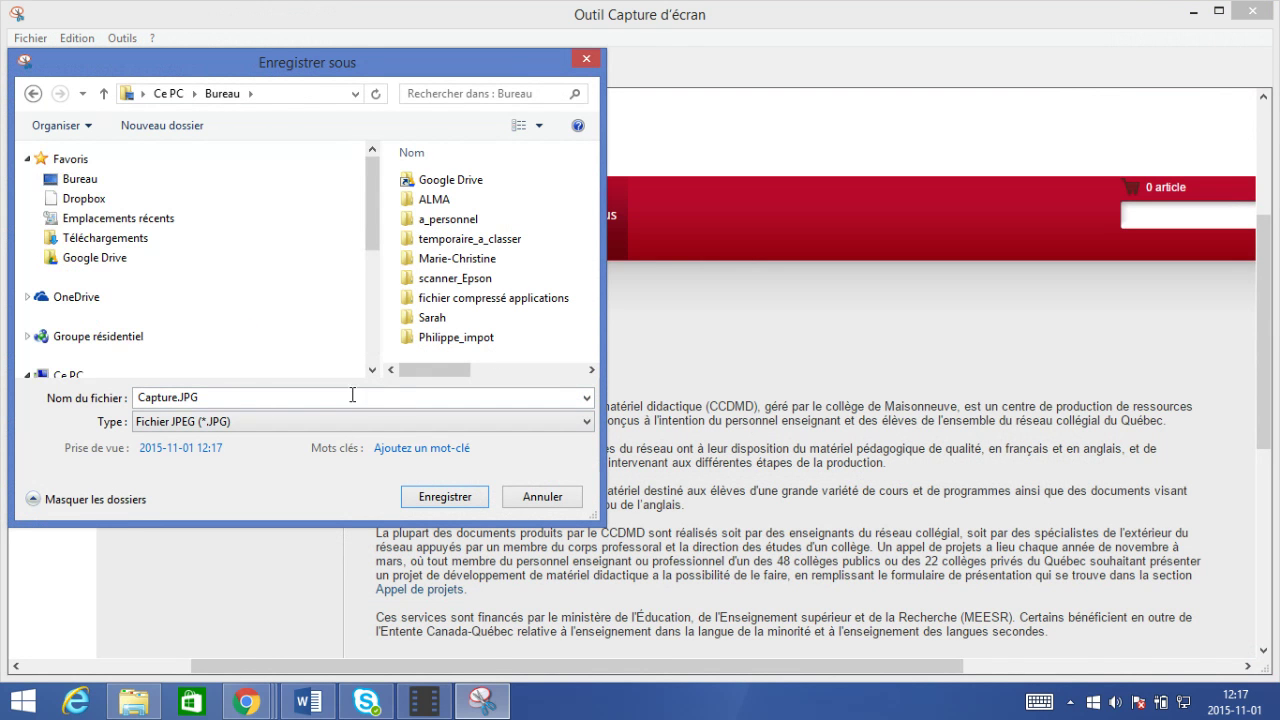
{"action": "double_click", "coordinate": [177, 397]}
{"action": "type", "text": "CCDMD"}
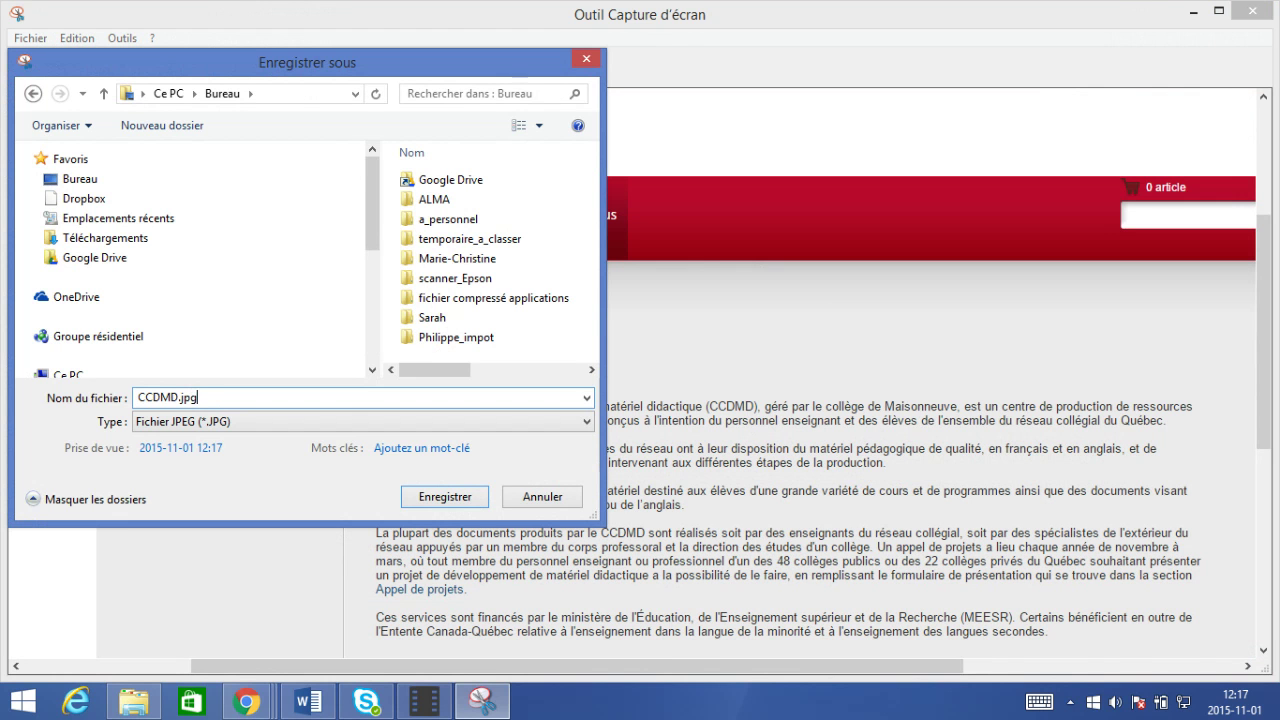
{"action": "type", "text": ".jpg"}
{"action": "left_click", "coordinate": [445, 496]}
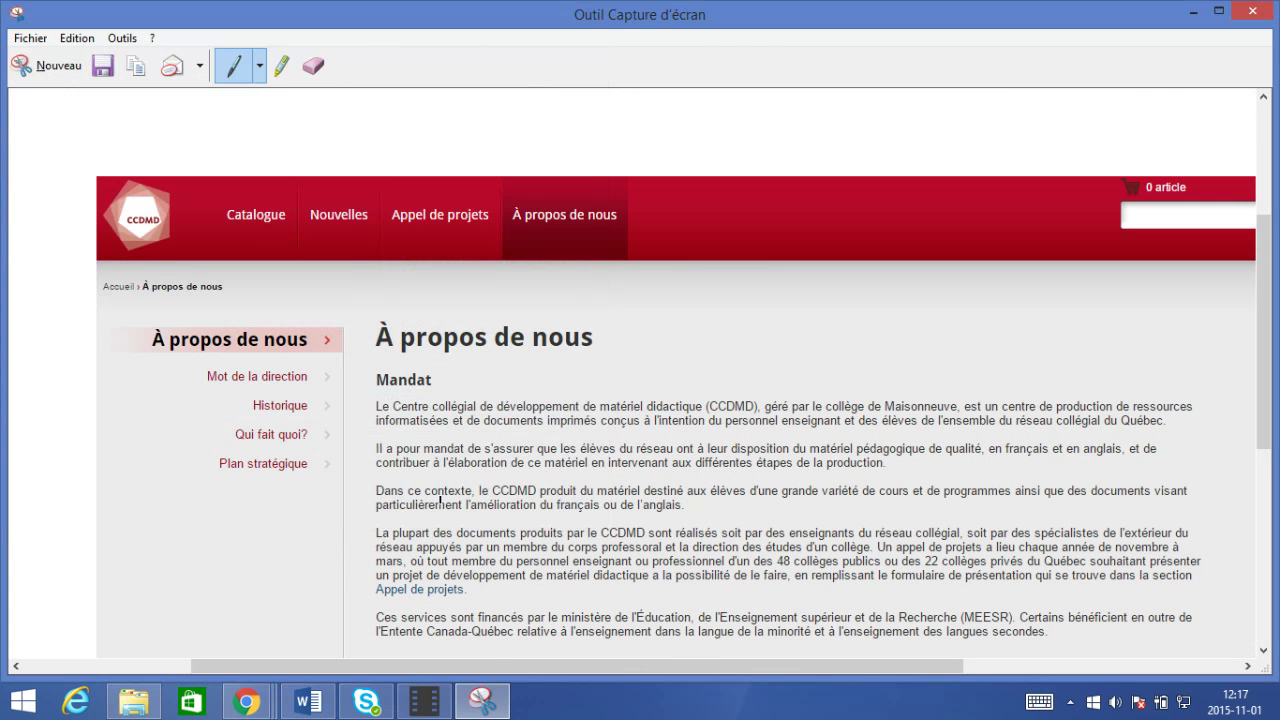
{"action": "left_click", "coordinate": [1193, 12]}
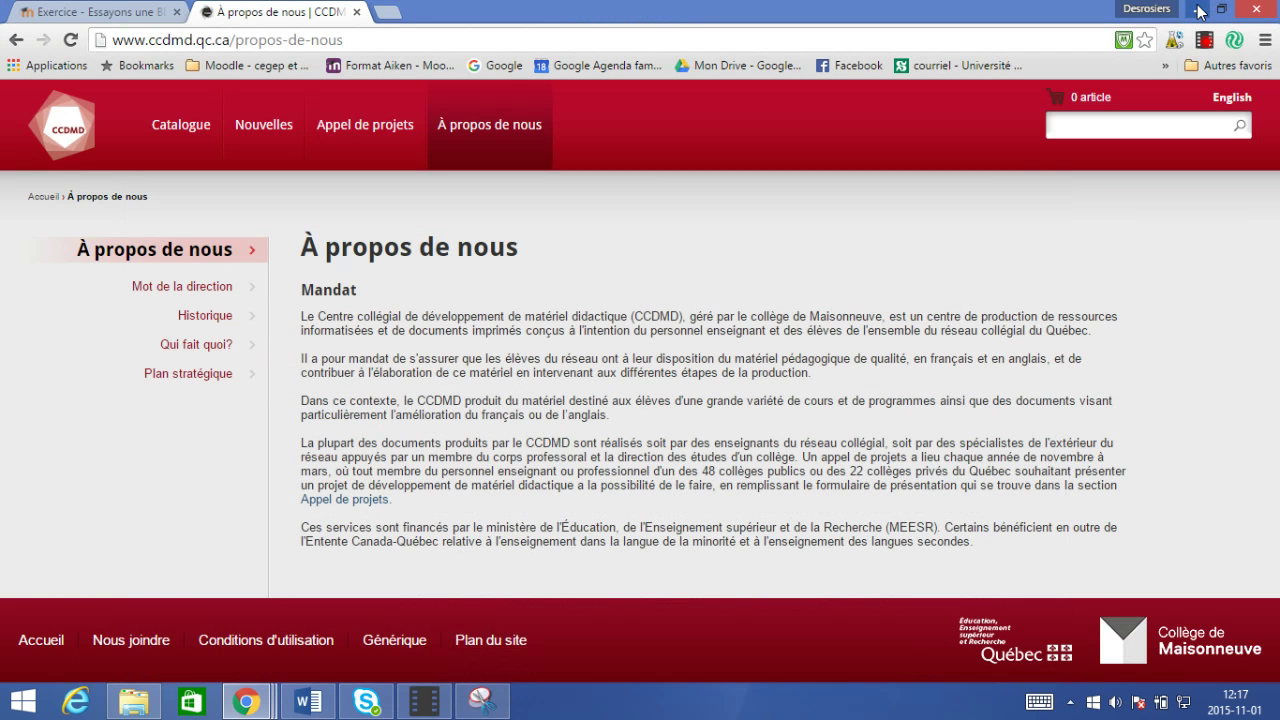
Step: Return to the Moodle entry form and upload CCDMD.jpg from the Bureau folder as the site's screen capture
{"action": "left_click", "coordinate": [100, 12]}
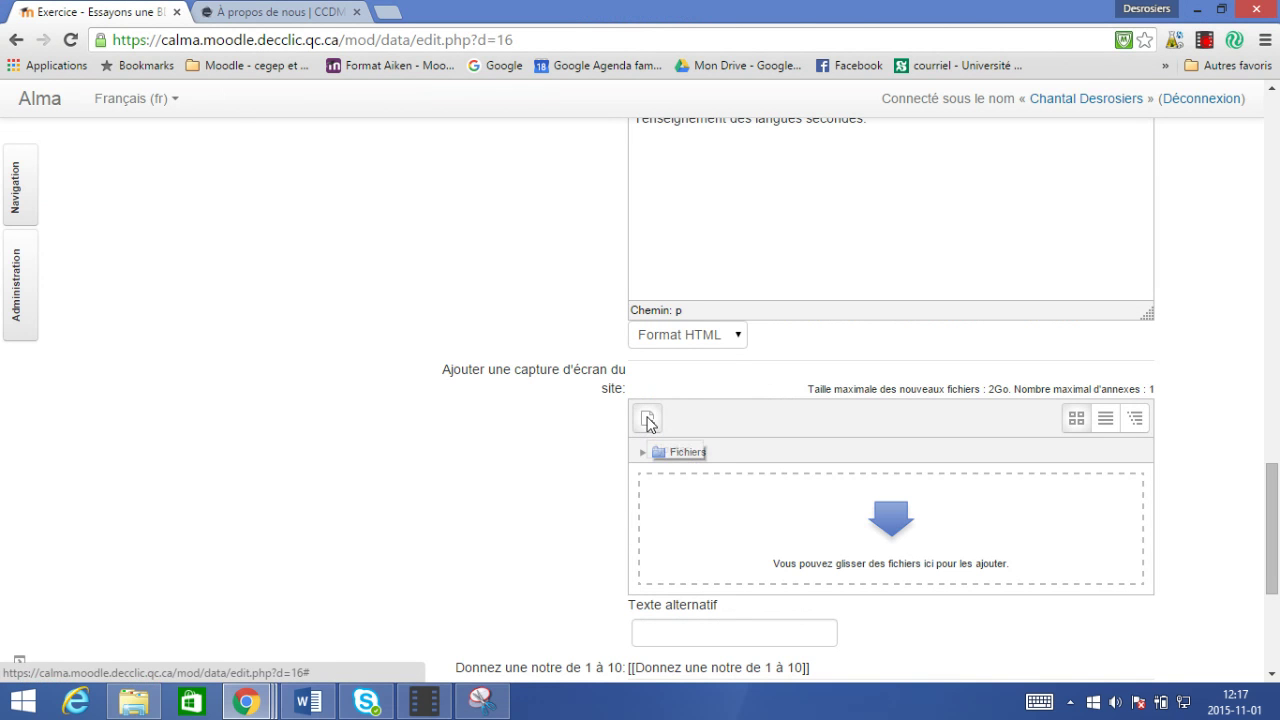
{"action": "left_click", "coordinate": [648, 422]}
{"action": "left_click", "coordinate": [714, 289]}
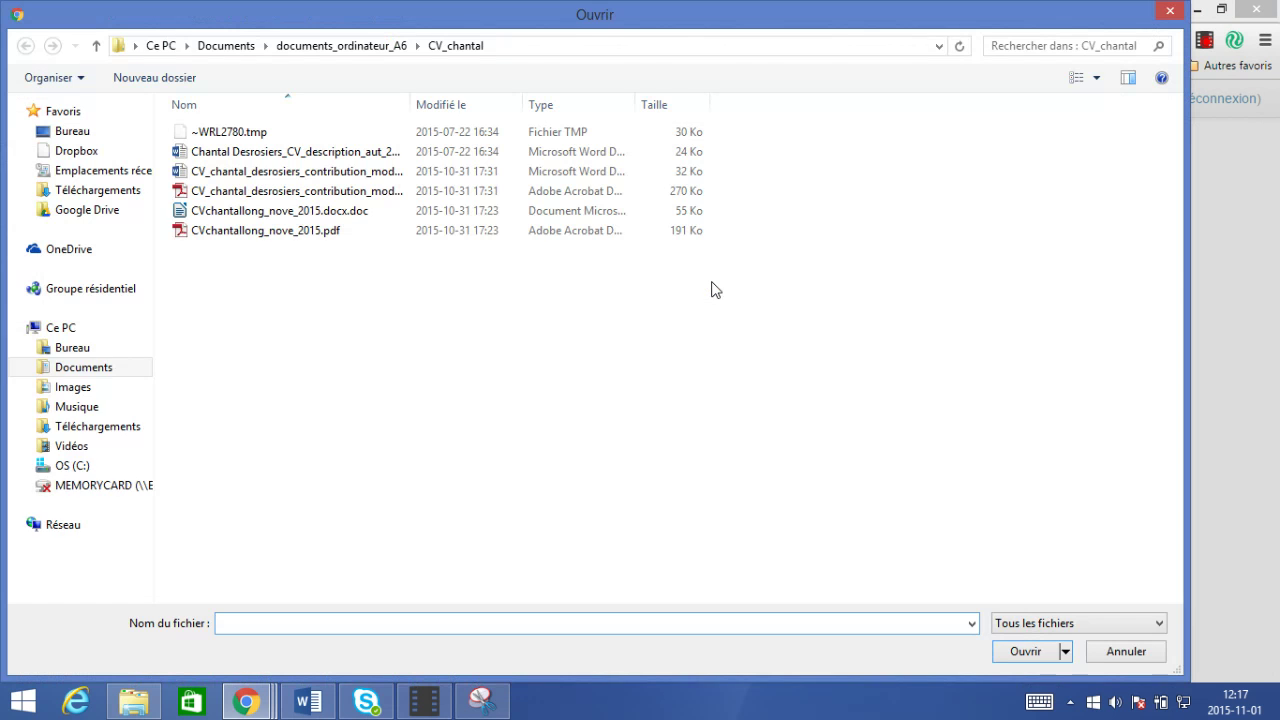
{"action": "left_click", "coordinate": [86, 138]}
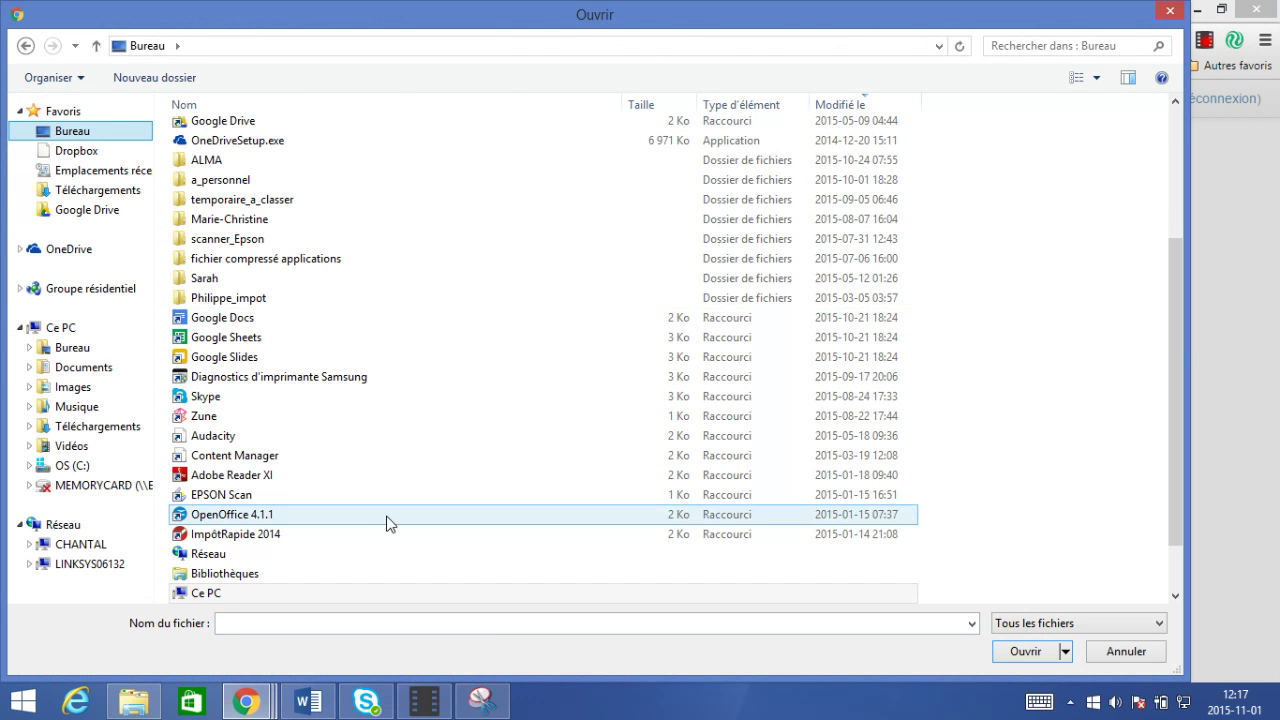
{"action": "left_click_drag", "start_coordinate": [1179, 345], "coordinate": [1183, 151]}
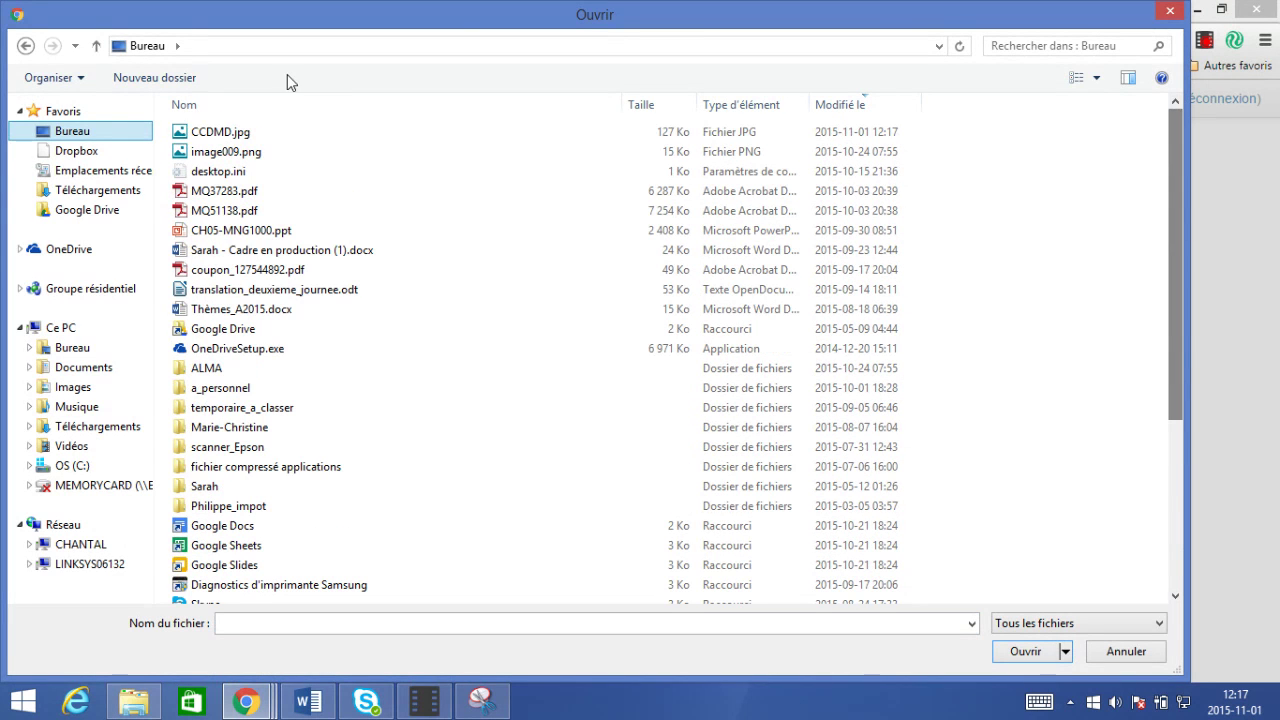
{"action": "left_click", "coordinate": [247, 140]}
{"action": "left_click", "coordinate": [1025, 651]}
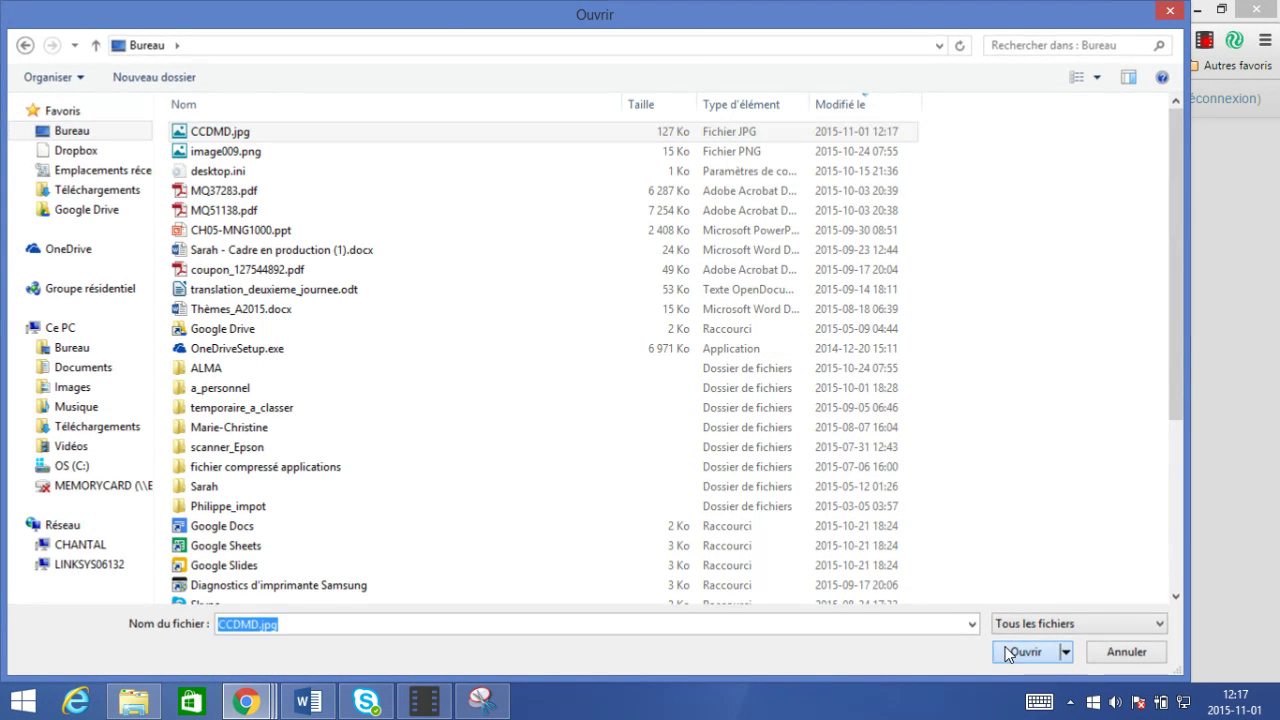
{"action": "left_click", "coordinate": [684, 479]}
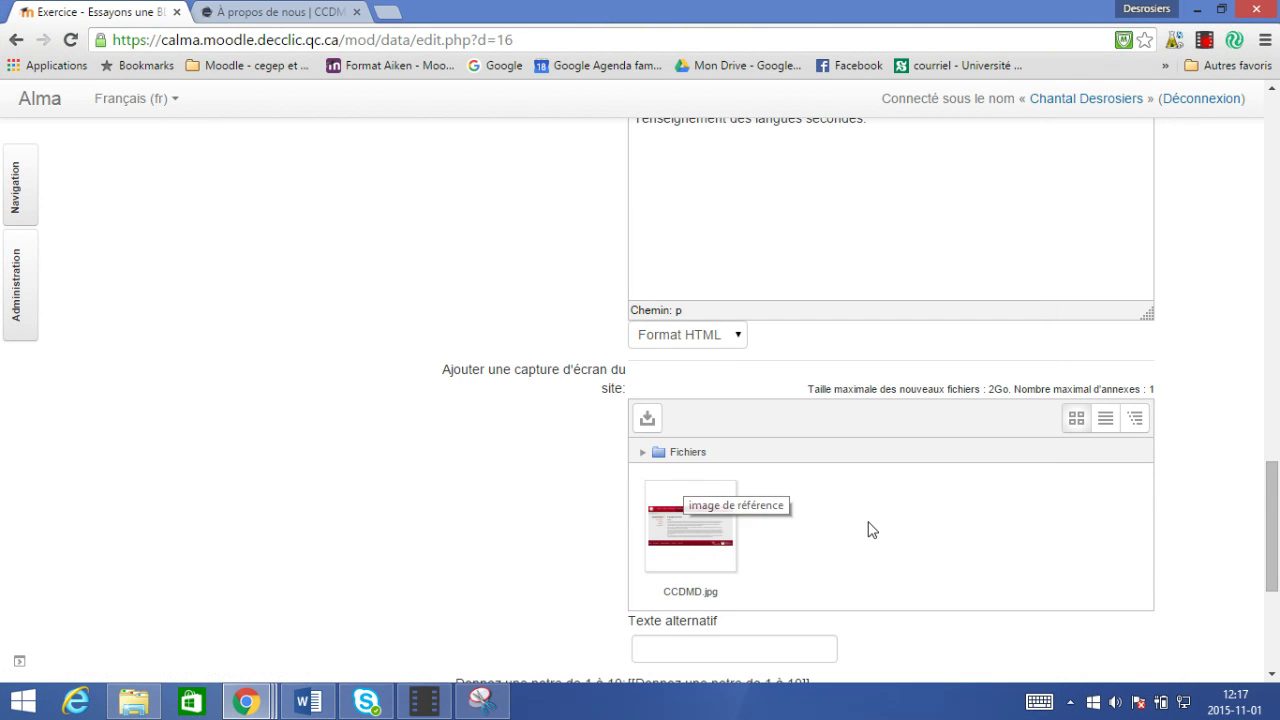
Step: Set the alternative text of the uploaded screen capture to "A propos de nous (CCDMD)"
{"action": "scroll", "coordinate": [869, 529], "scroll_direction": "down", "scroll_amount": 2}
{"action": "left_click", "coordinate": [698, 458]}
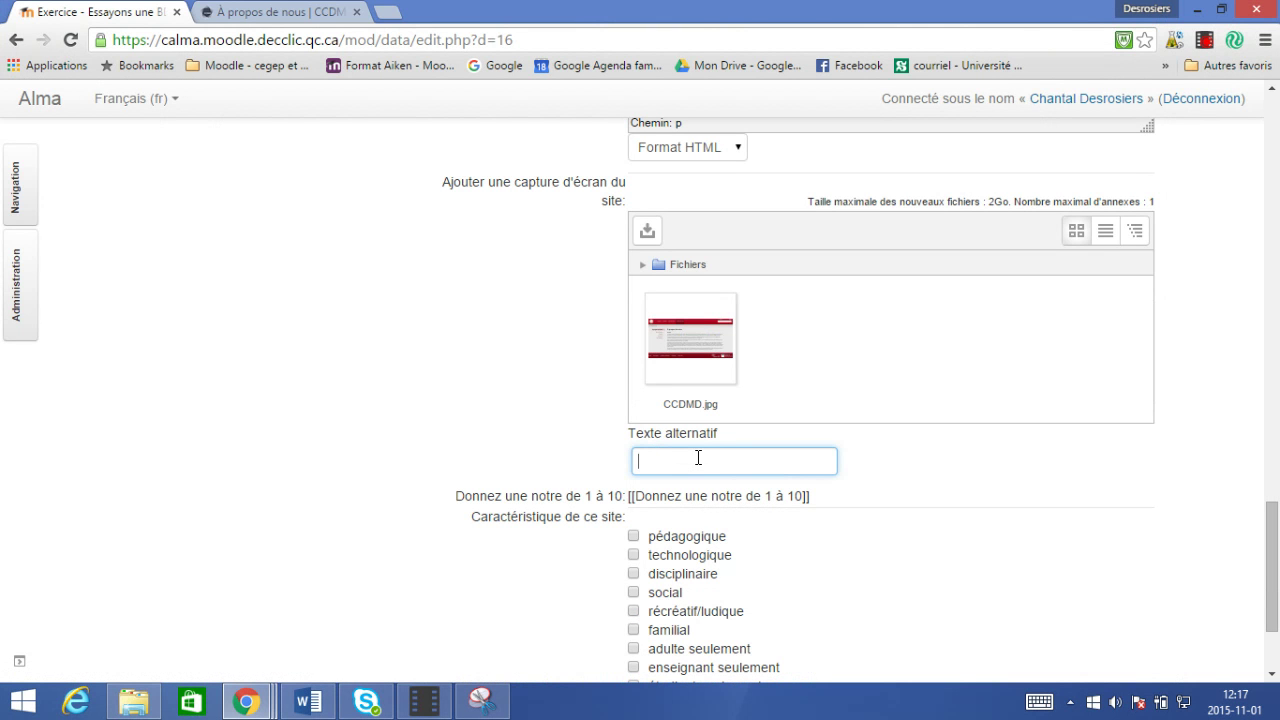
{"action": "type", "text": "A propos de nous (CCDMD)"}
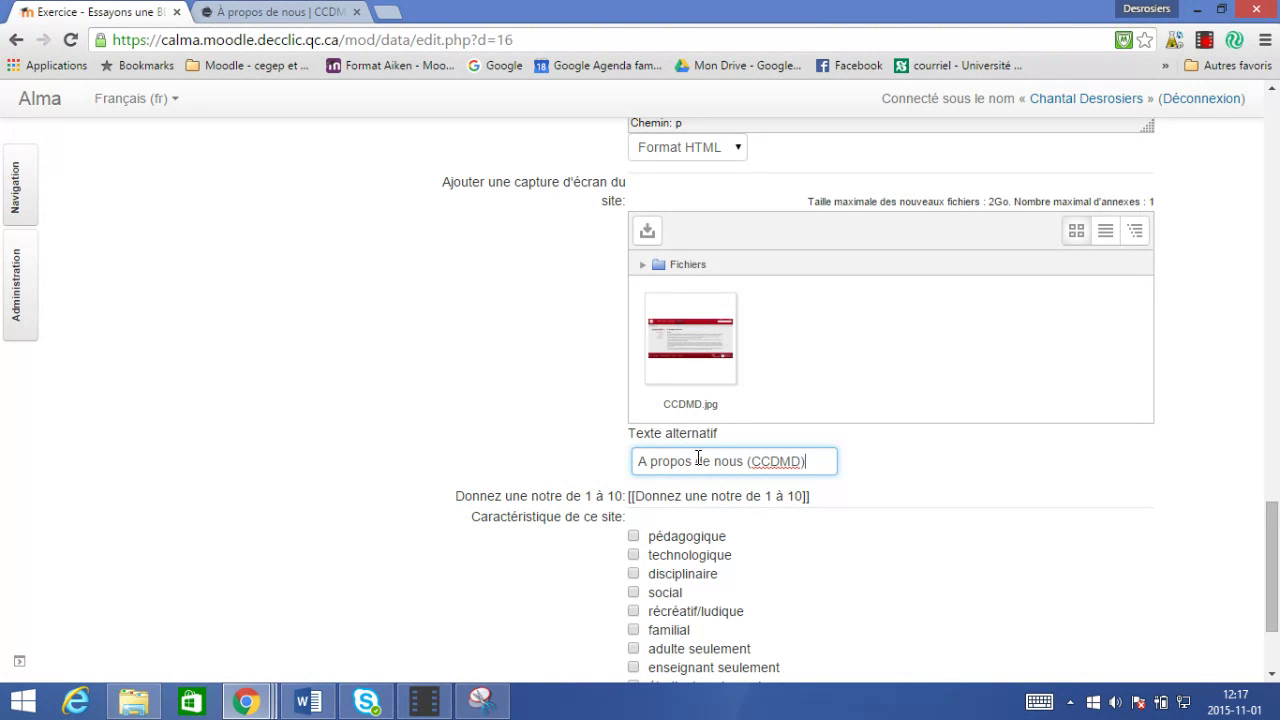
Step: Select every site characteristic from pédagogique to étudiant seulement except social, and save and display the entry
{"action": "scroll", "coordinate": [1000, 580], "scroll_direction": "down", "scroll_amount": 2}
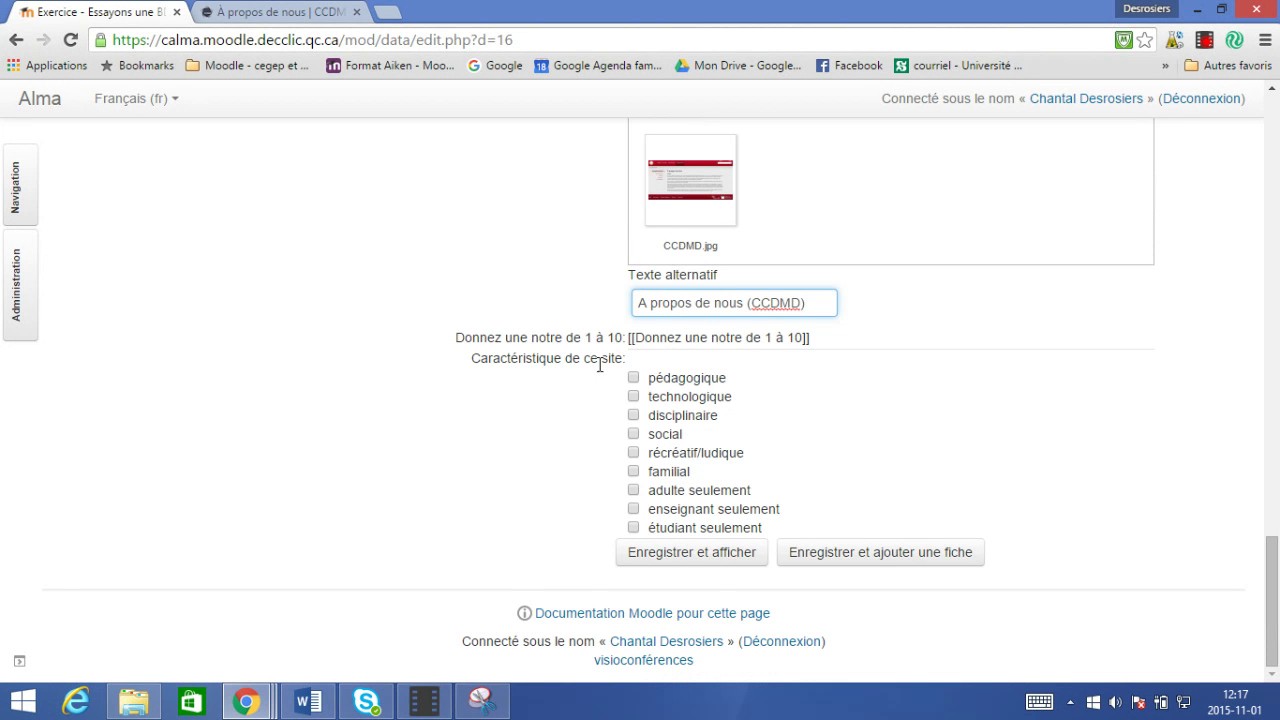
{"action": "left_click", "coordinate": [633, 379]}
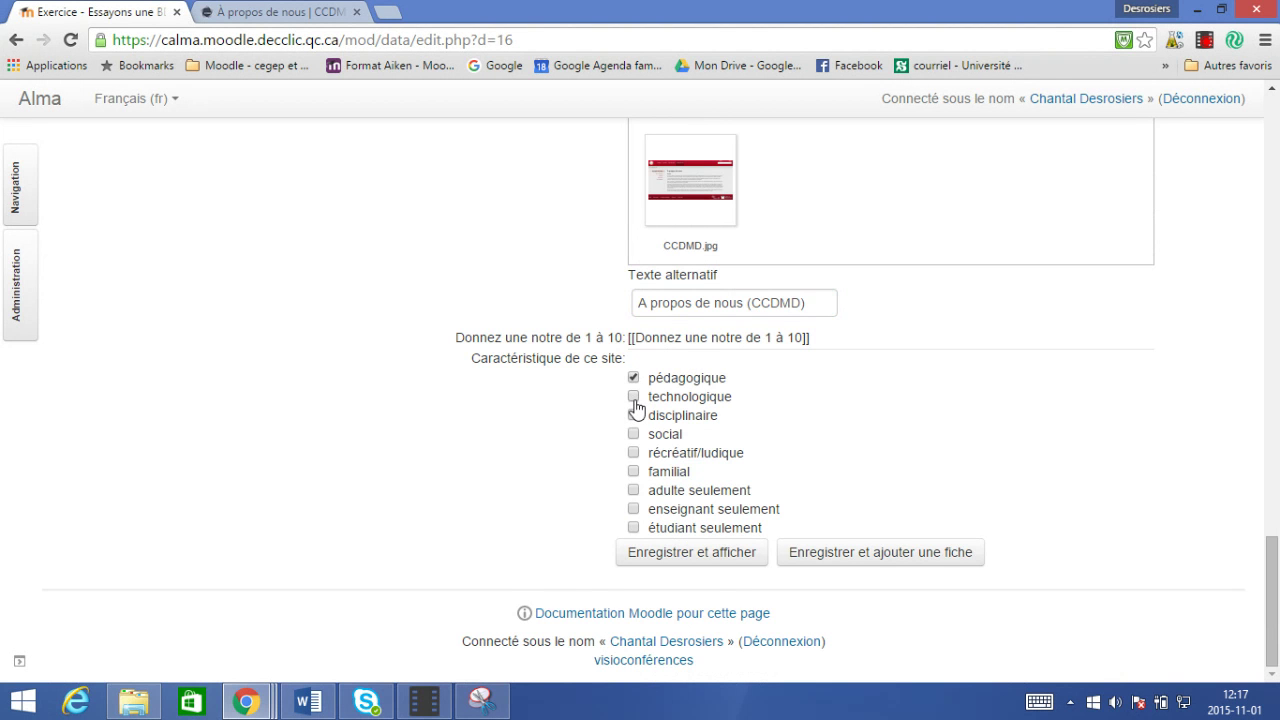
{"action": "left_click", "coordinate": [634, 398]}
{"action": "left_click", "coordinate": [633, 471]}
{"action": "left_click", "coordinate": [633, 509]}
{"action": "left_click", "coordinate": [634, 506]}
{"action": "left_click", "coordinate": [633, 490]}
{"action": "left_click", "coordinate": [633, 509]}
{"action": "left_click", "coordinate": [633, 527]}
{"action": "left_click", "coordinate": [707, 560]}
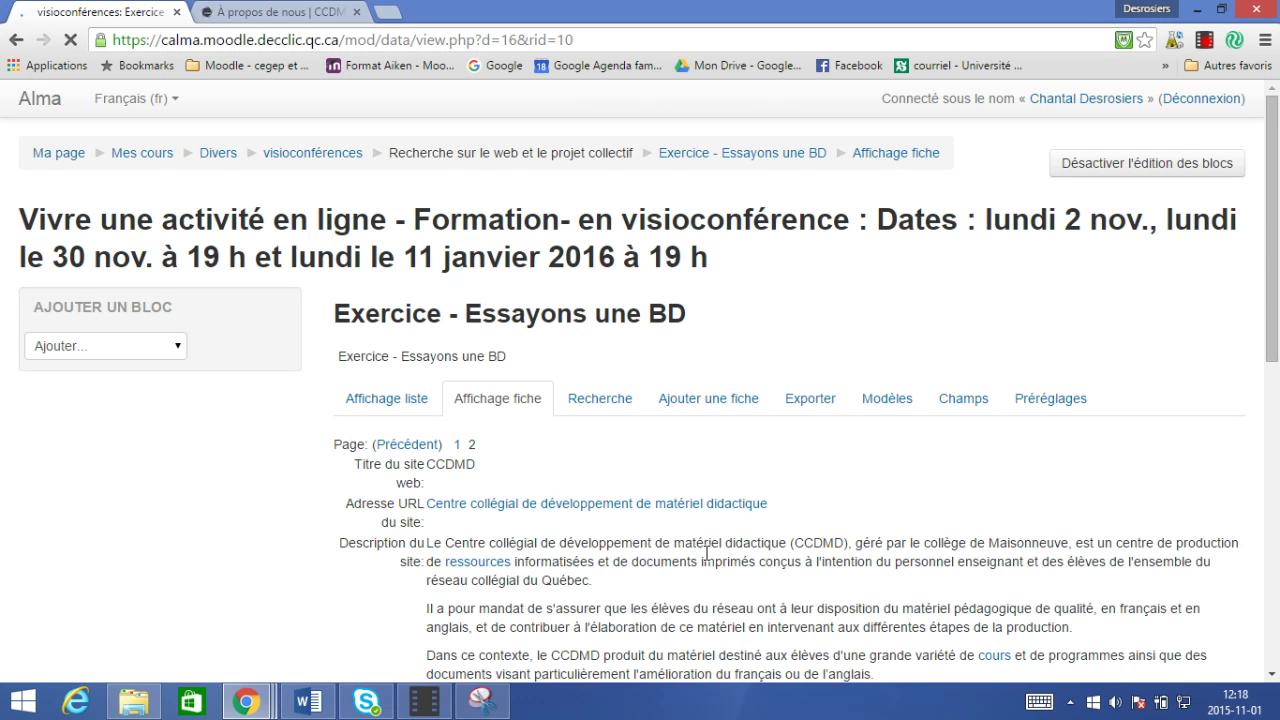
Step: Review the saved CCDMD entry from its title and description down to its screen capture and site characteristics
{"action": "scroll", "coordinate": [707, 552], "scroll_direction": "down", "scroll_amount": 10}
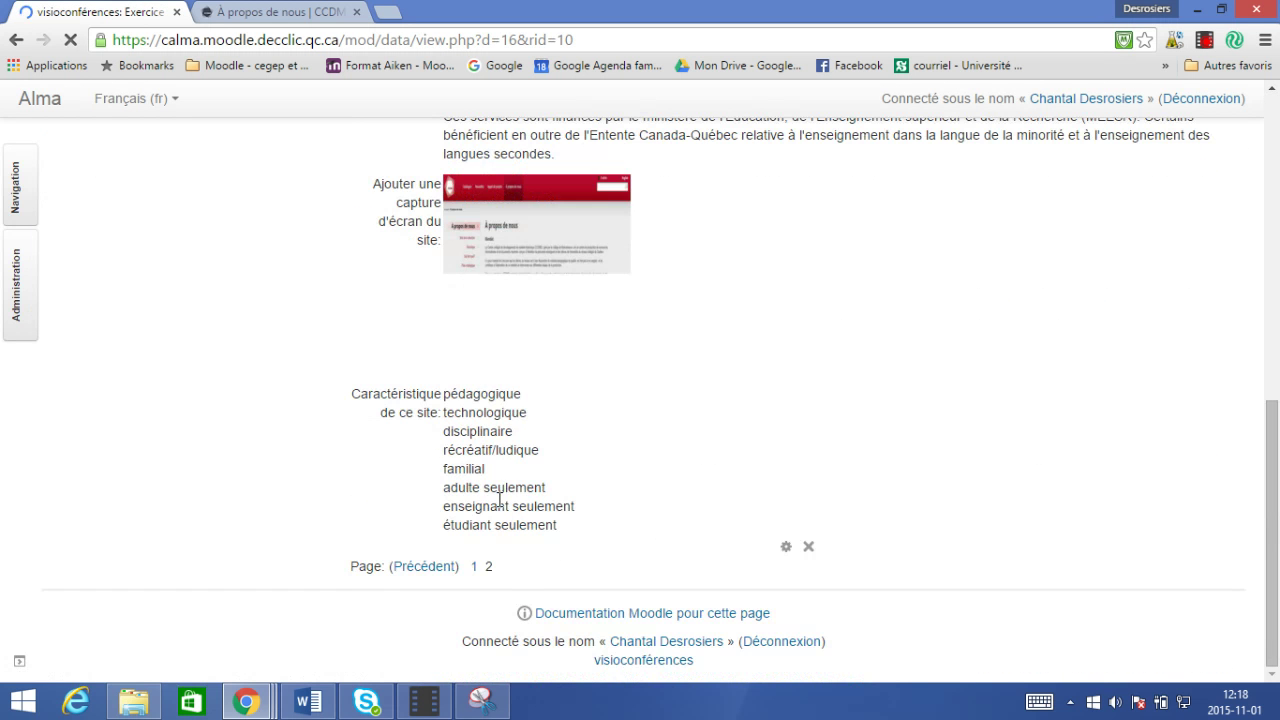
{"action": "scroll", "coordinate": [499, 497], "scroll_direction": "up", "scroll_amount": 10}
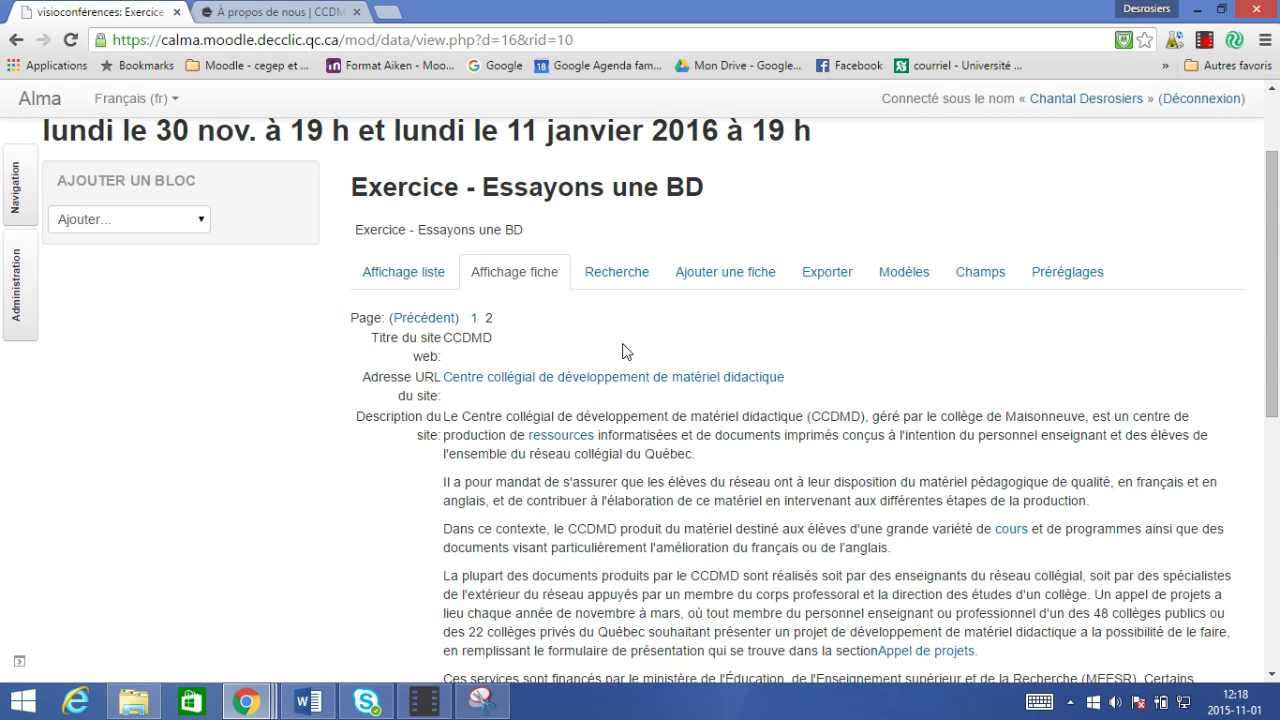
{"action": "scroll", "coordinate": [335, 275], "scroll_direction": "up", "scroll_amount": 2}
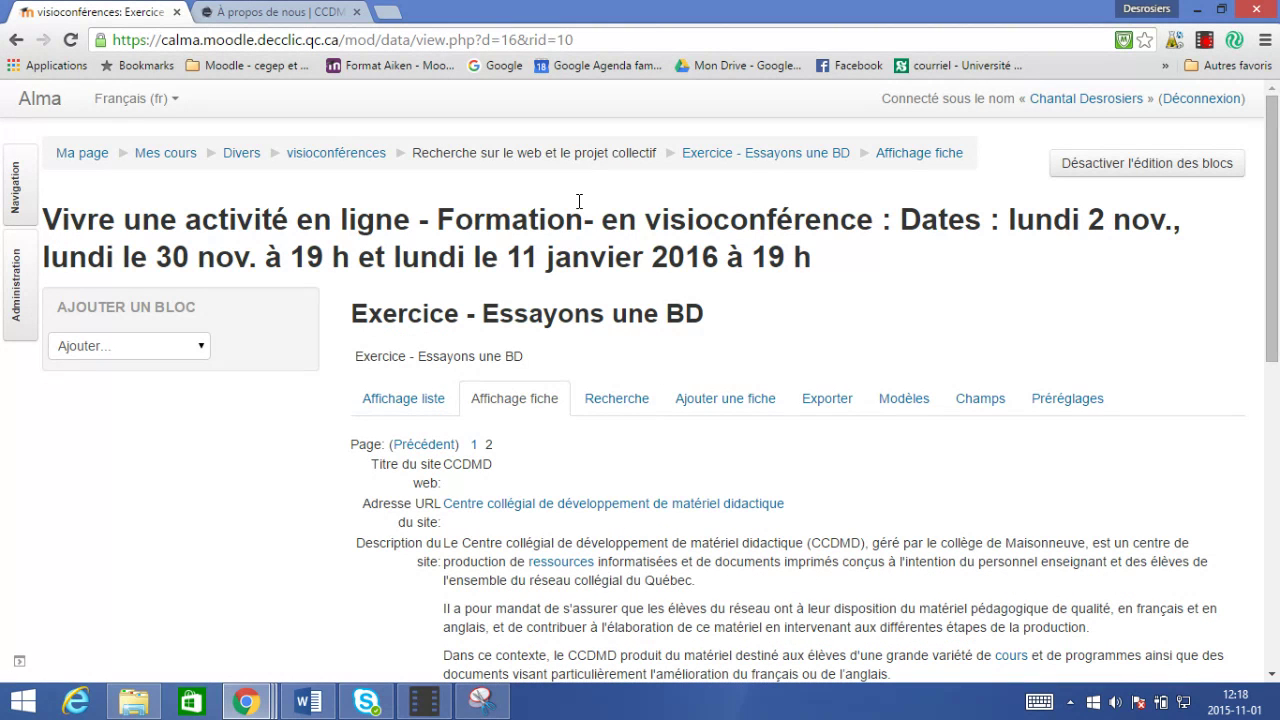
Step: Look over the list view of the "Exercice - Essayons une BD" entries and return to the visioconférences course page
{"action": "left_click", "coordinate": [753, 158]}
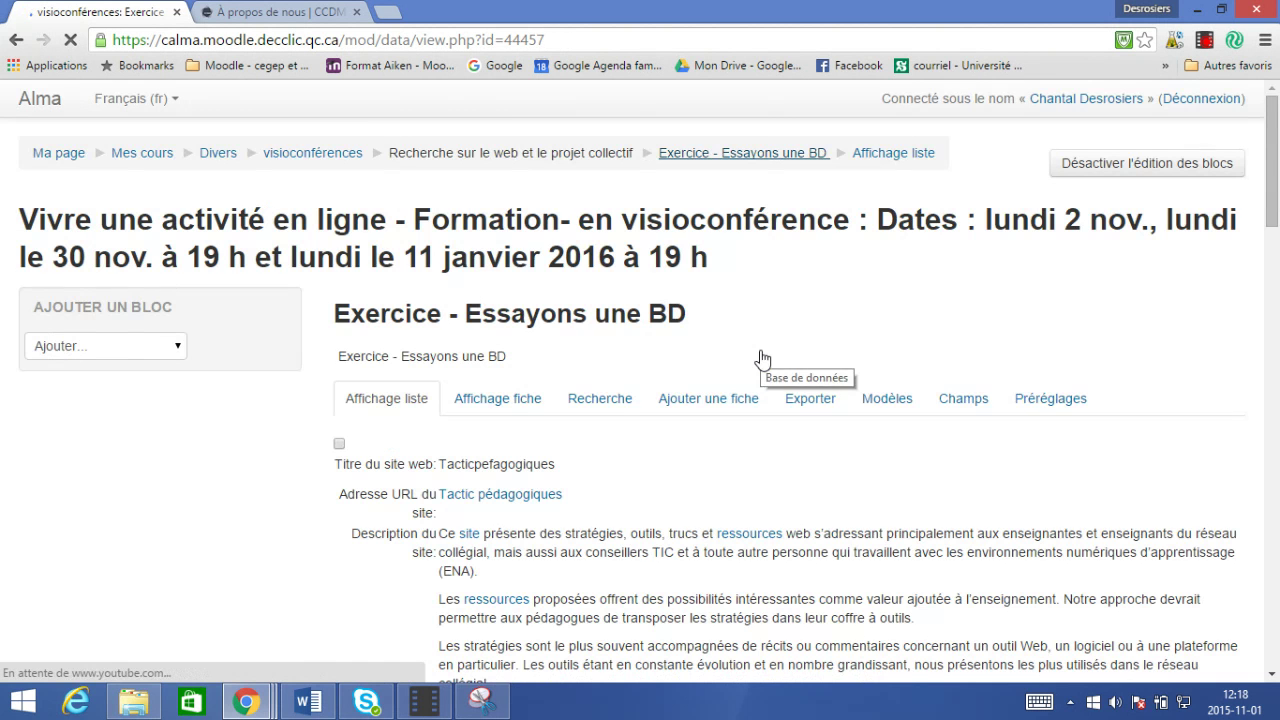
{"action": "scroll", "coordinate": [758, 358], "scroll_direction": "down", "scroll_amount": 1}
{"action": "scroll", "coordinate": [763, 361], "scroll_direction": "down", "scroll_amount": 2}
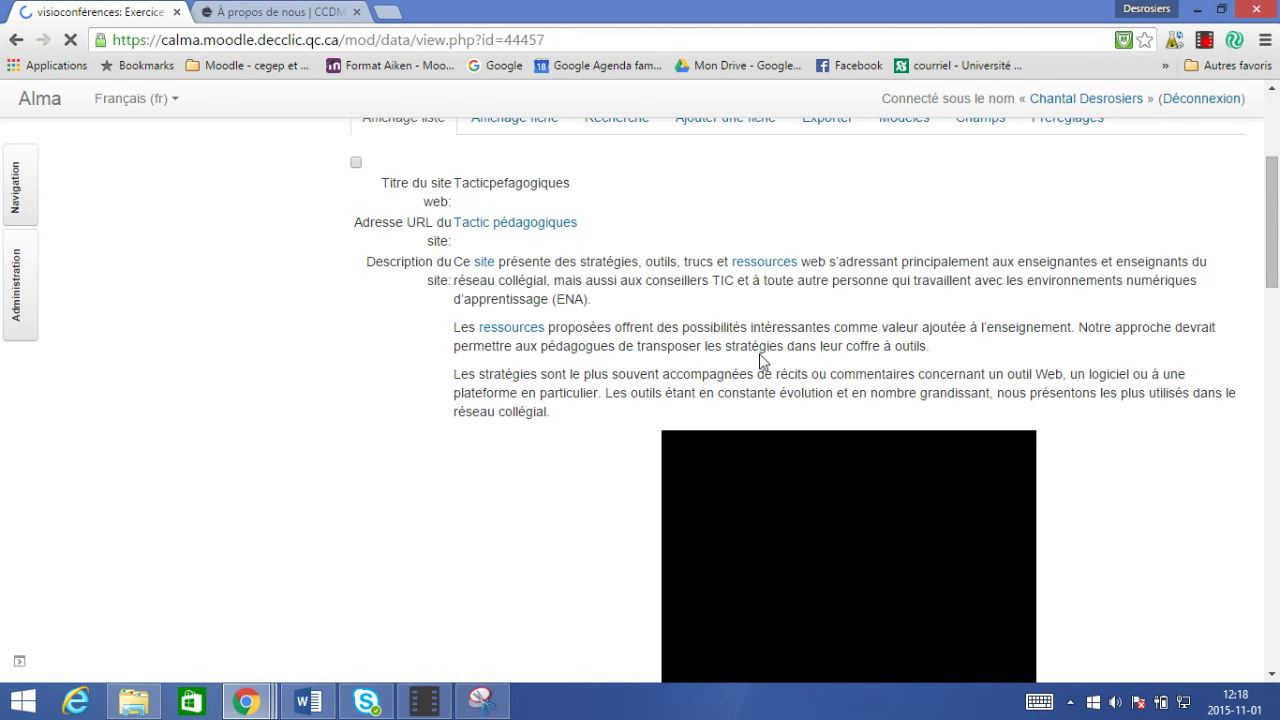
{"action": "scroll", "coordinate": [758, 362], "scroll_direction": "up", "scroll_amount": 3}
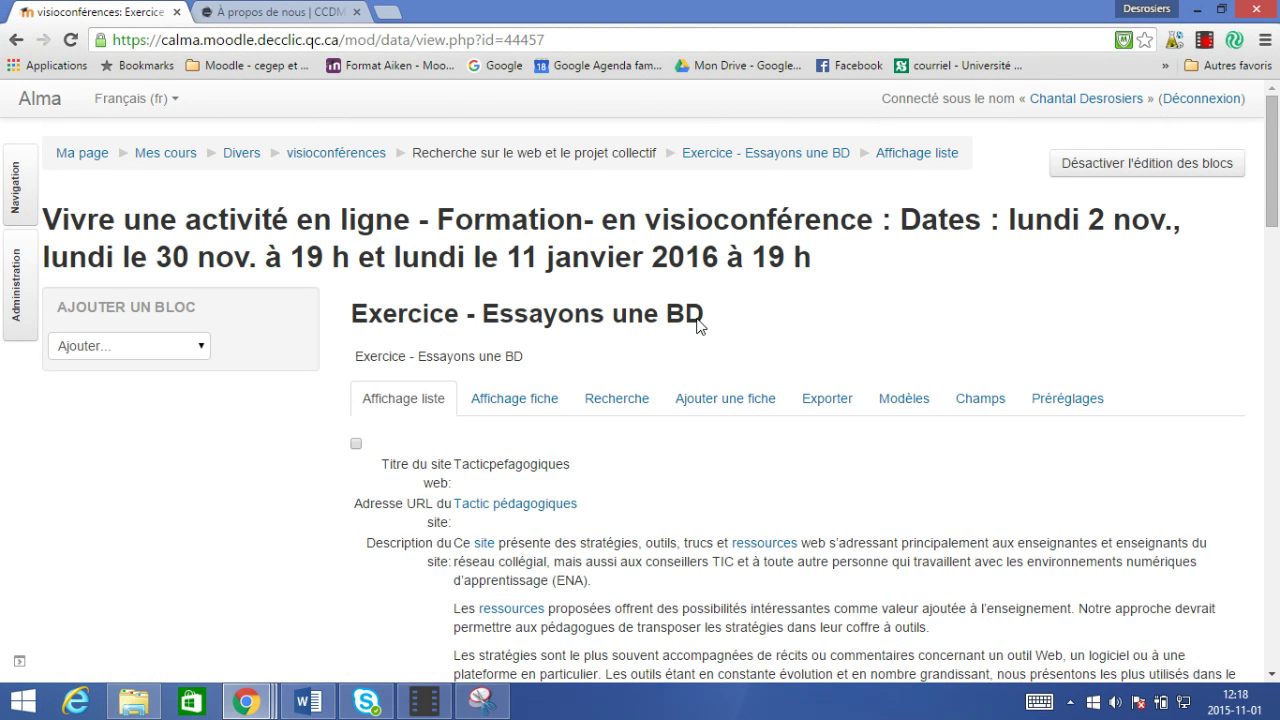
{"action": "left_click", "coordinate": [367, 158]}
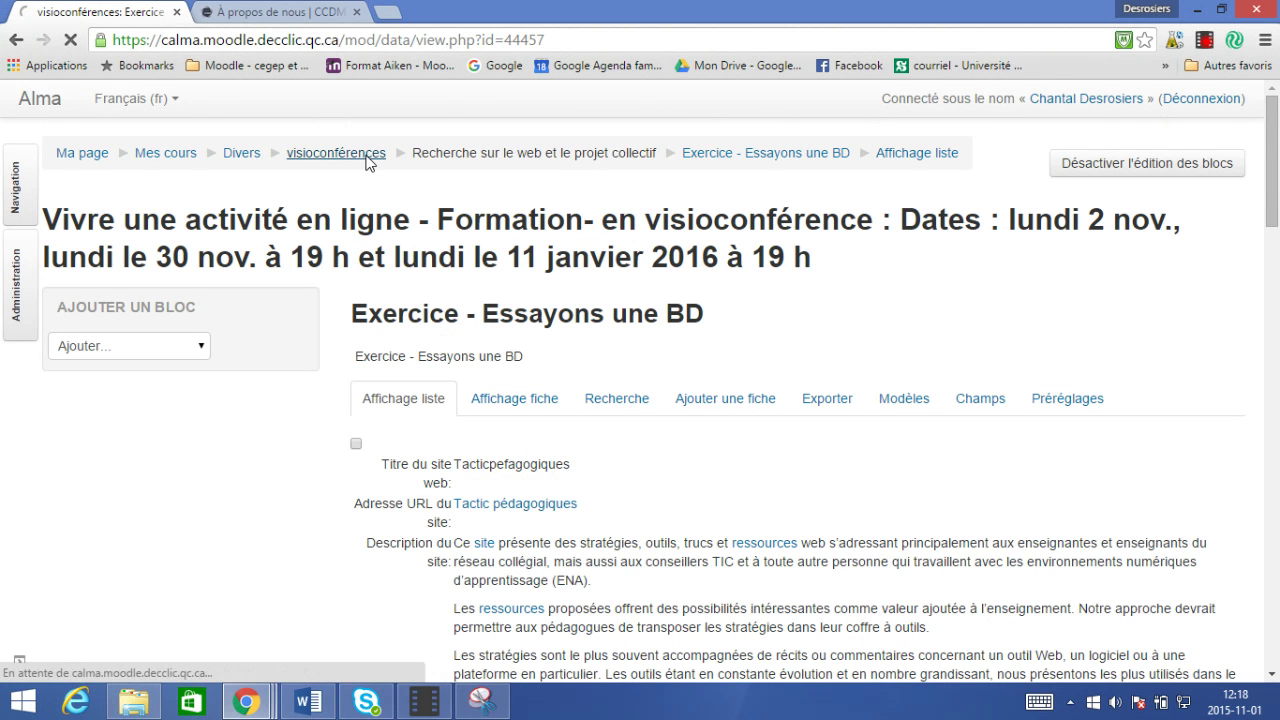